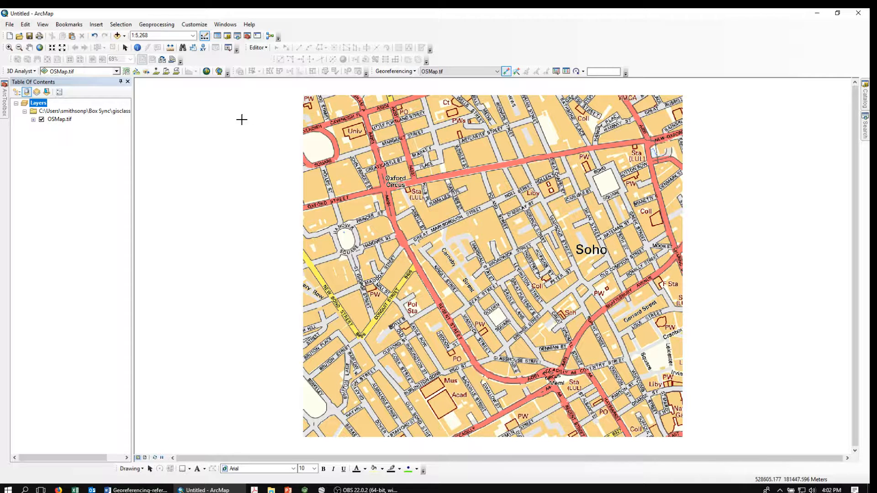
Add Snow-cholera-map-noref.jpg from the Trash2 folder to the map and accept its missing spatial reference
left_click(126, 48)
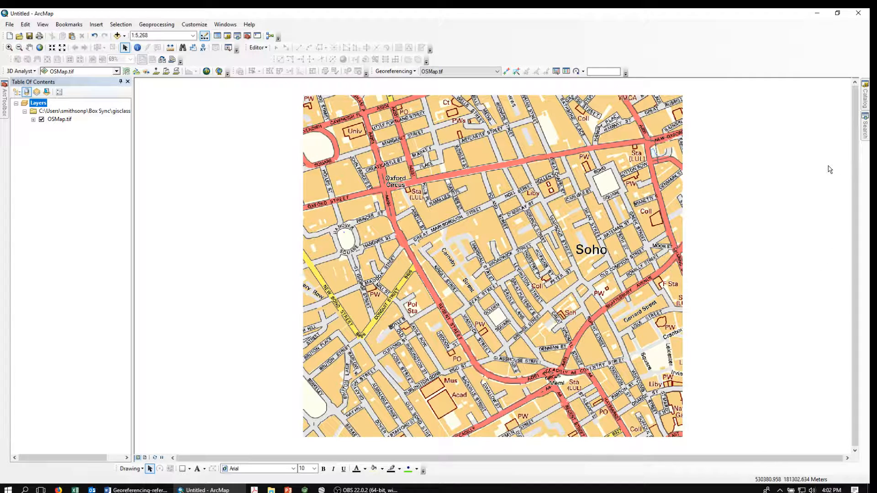
left_click(865, 103)
left_click(865, 103)
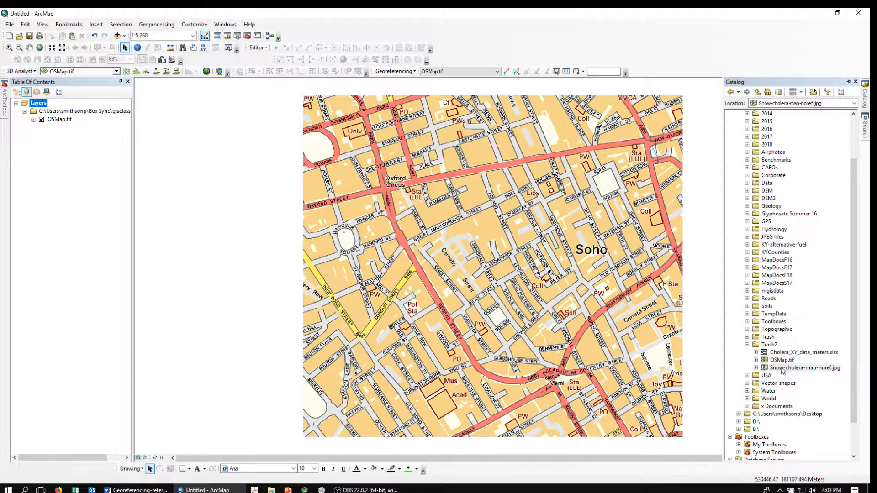
left_click_drag(783, 370, 539, 341)
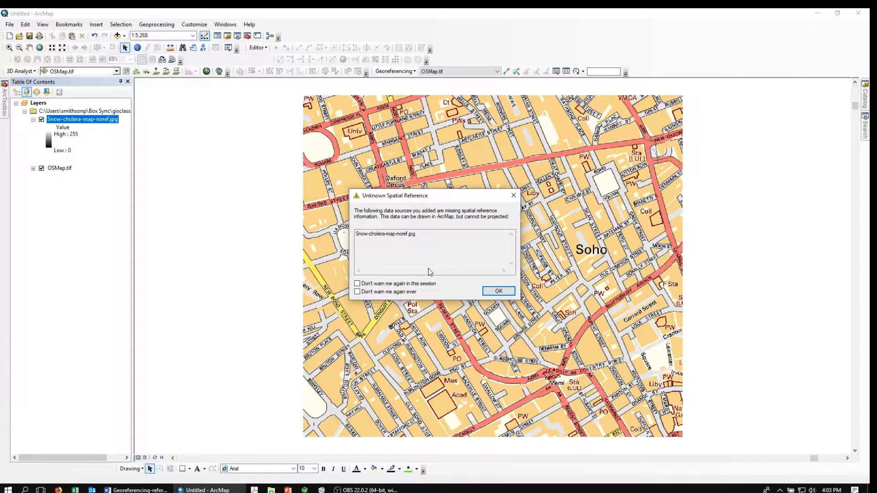
left_click(499, 291)
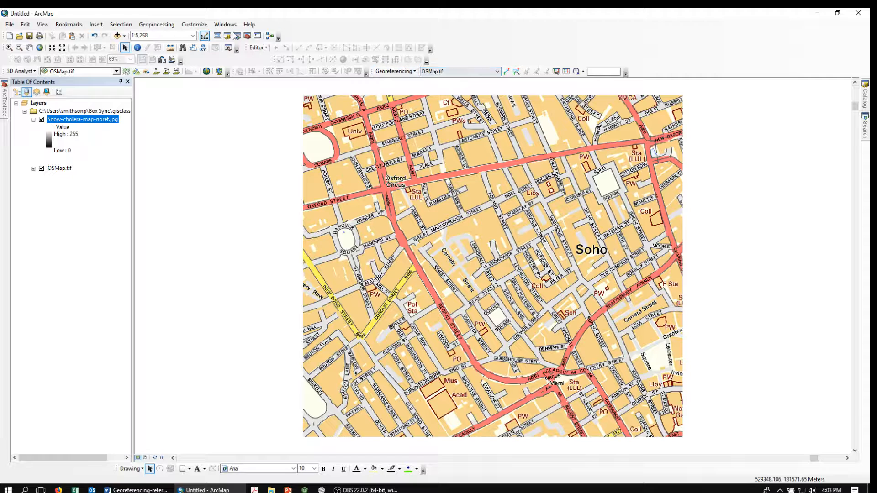
Set Snow-cholera-map-noref.jpg as the georeferencing layer and fit it to the current display
left_click(189, 26)
mouse_move(197, 38)
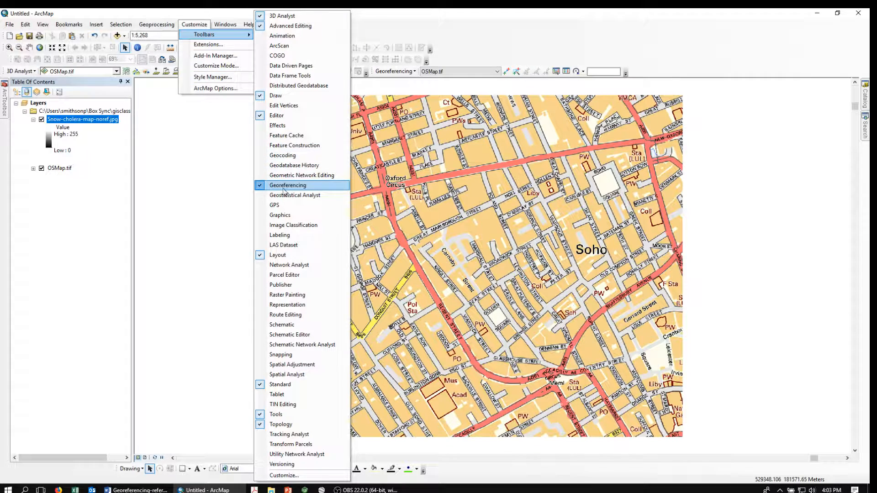
left_click(498, 72)
left_click(439, 80)
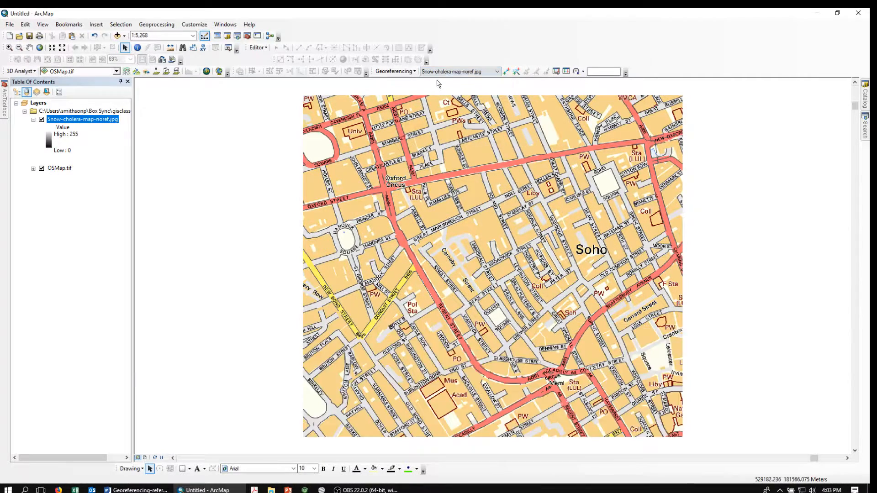
left_click(414, 73)
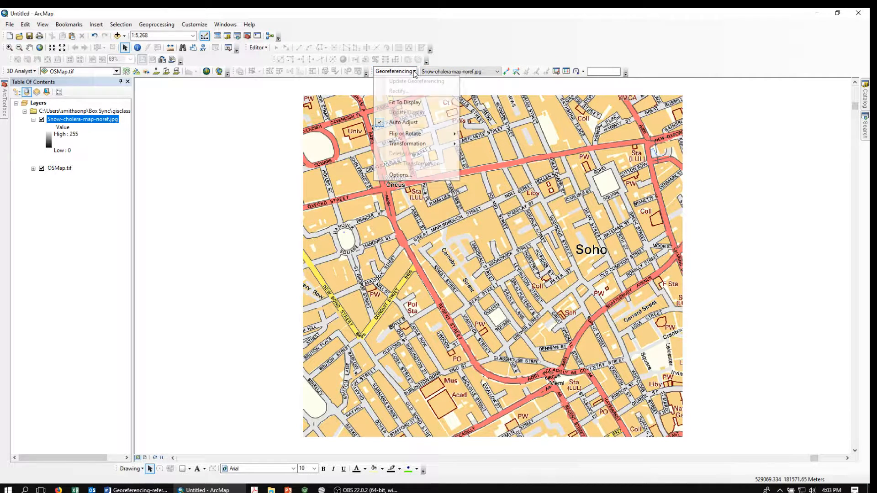
left_click(396, 103)
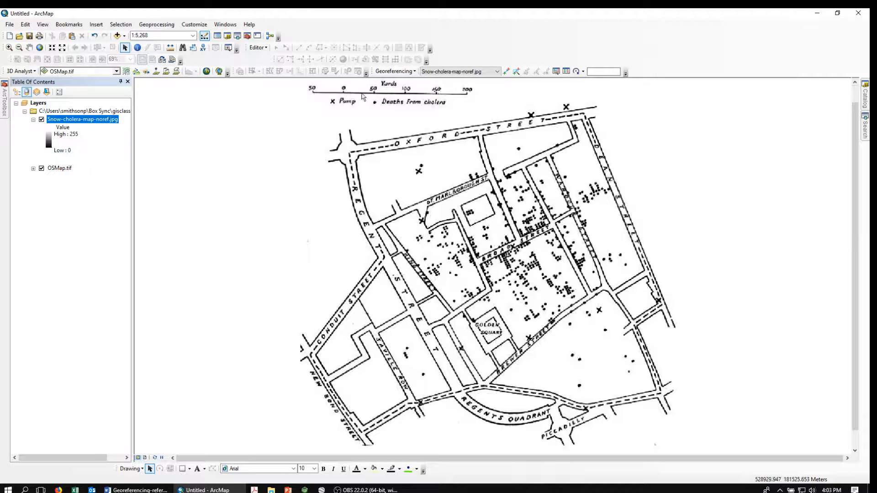
View the cholera map in a separate georeferencing viewer window, then close that window
left_click(555, 72)
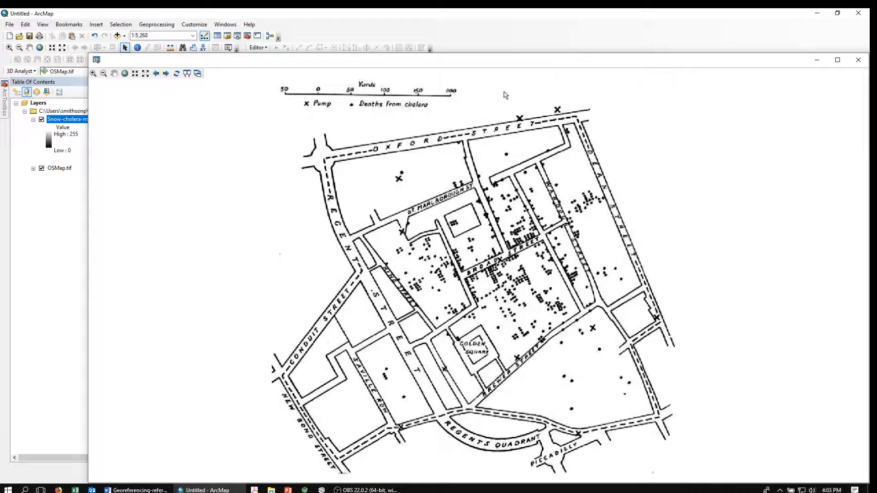
left_click_drag(638, 64, 596, 29)
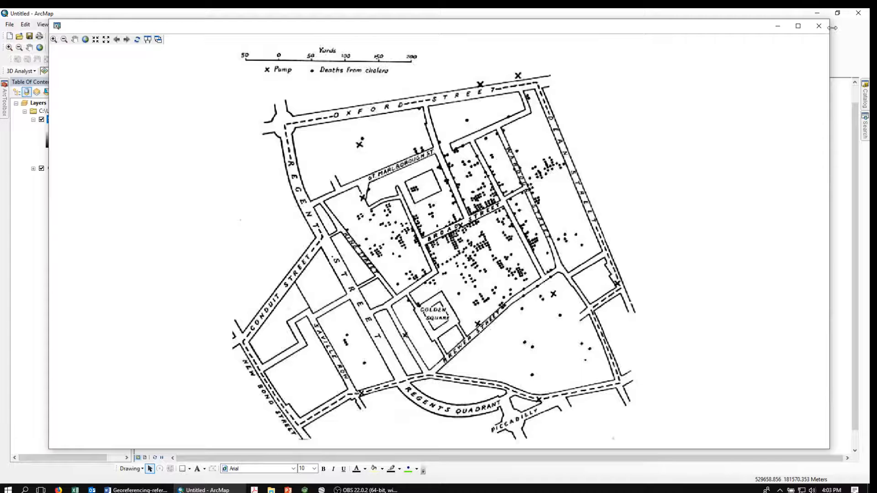
left_click(819, 26)
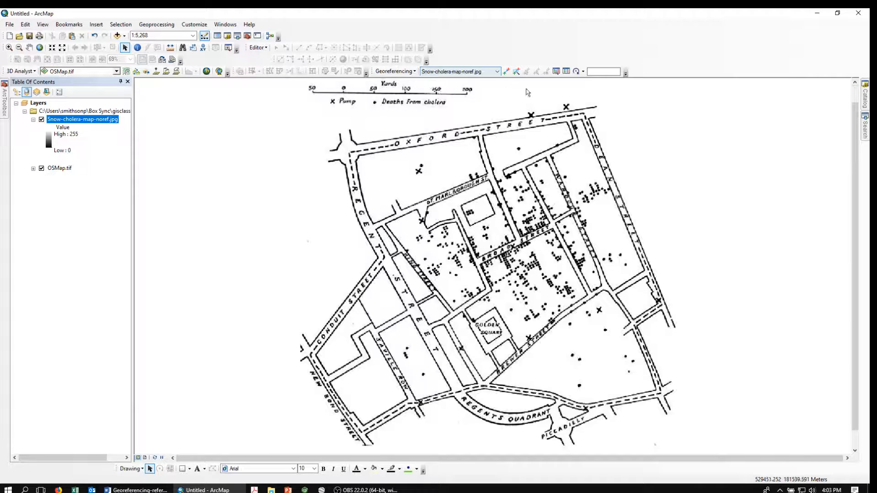
Add a control point linking the Regent Street and Great Marlborough Street corner on the cholera map to the same junction on OSMap.tif
left_click(506, 72)
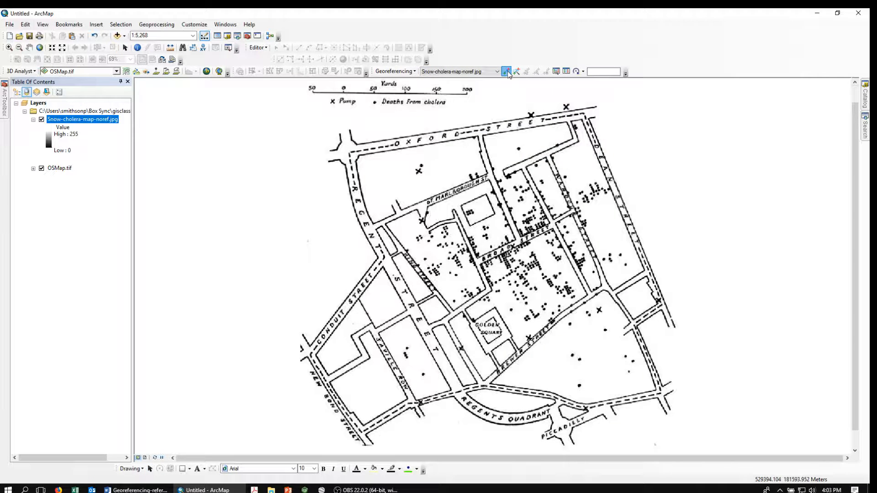
left_click(373, 222)
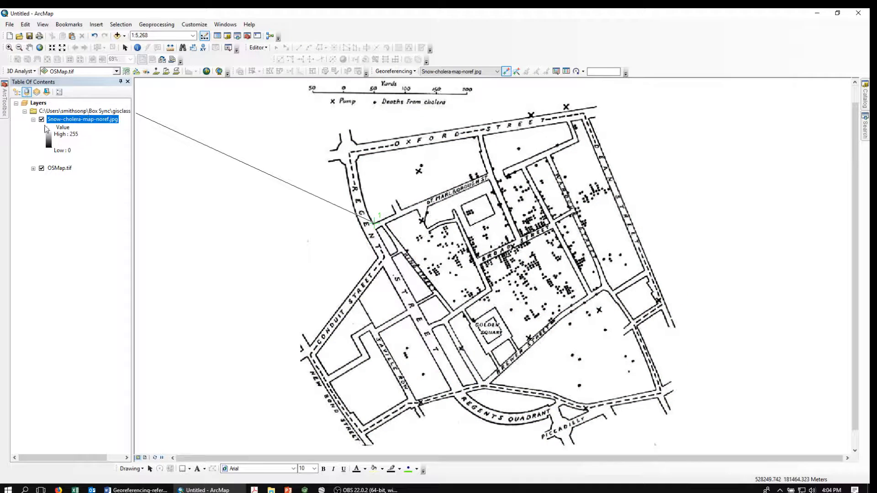
left_click(42, 120)
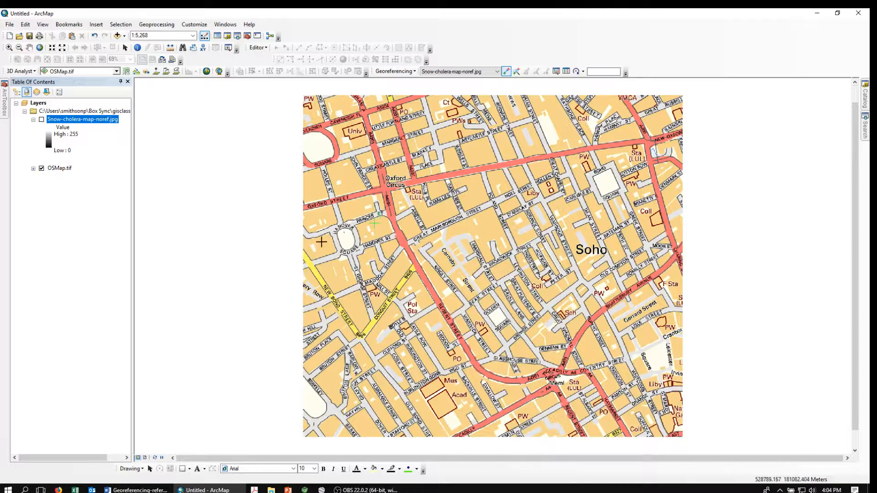
left_click(407, 240)
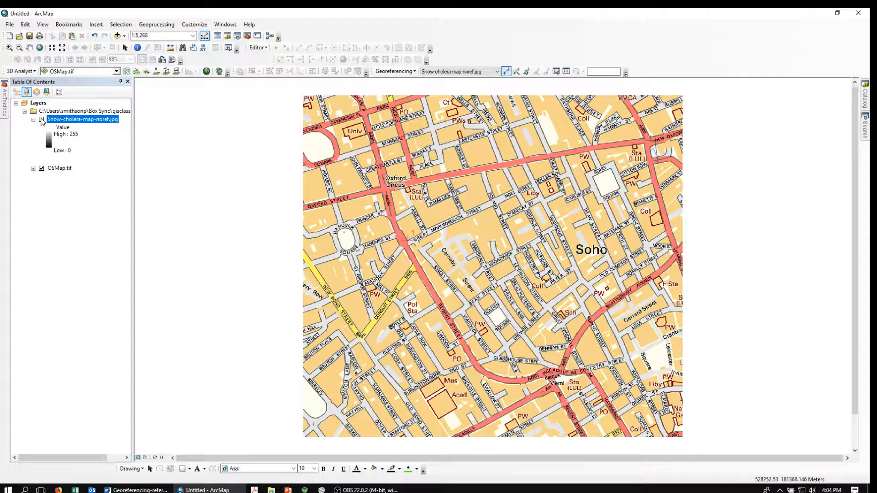
left_click(41, 120)
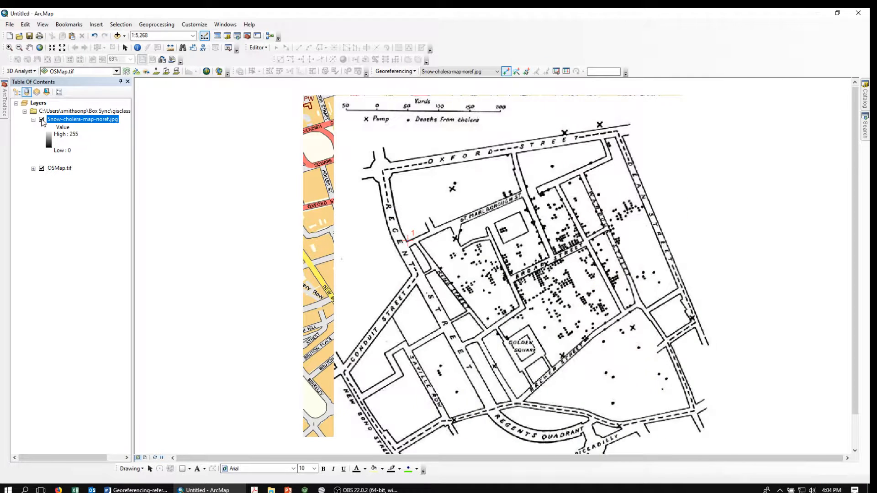
Add a second control point linking the Regent Street and Regents Quadrant junction on the cholera map to its location on OSMap.tif
left_click(500, 409)
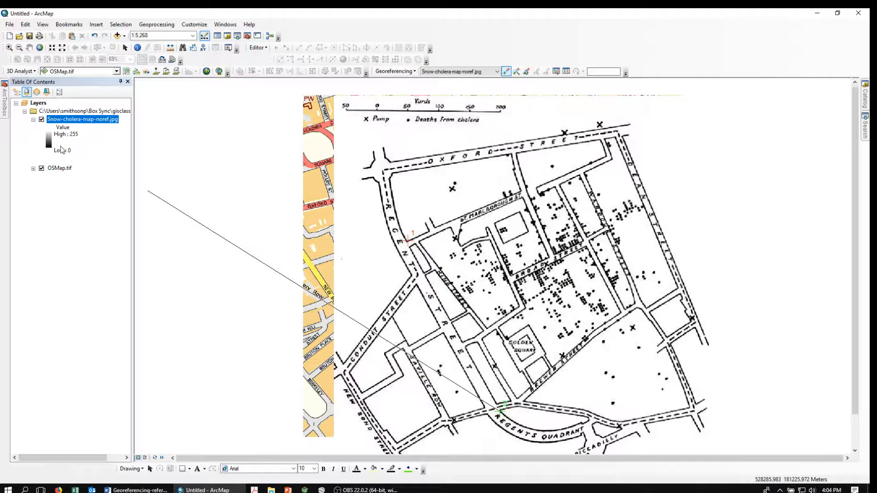
left_click(41, 120)
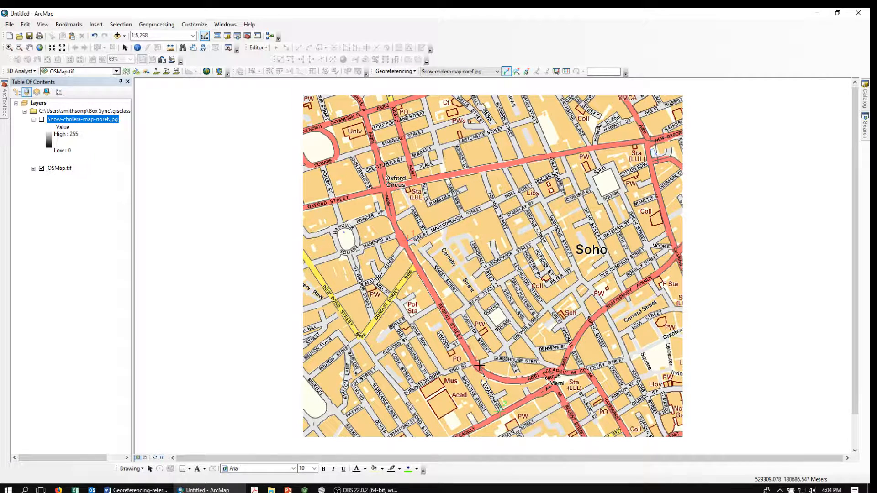
left_click(480, 365)
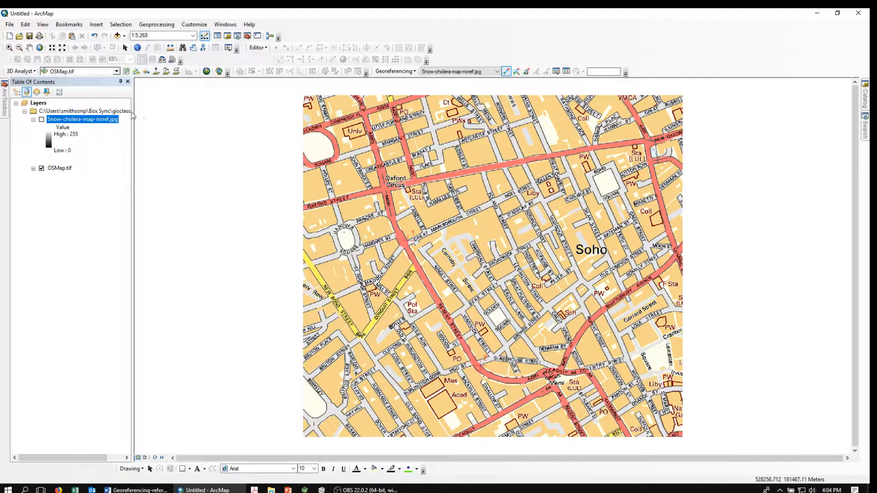
left_click(41, 120)
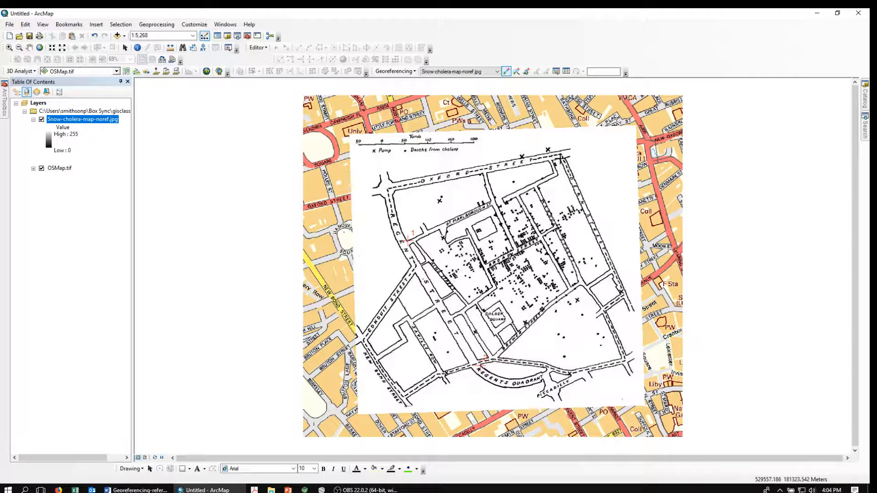
Add a third control point linking the Oxford Street and Dean Street corner to OSMap.tif, and compare both maps by toggling the cholera layer
left_click(561, 157)
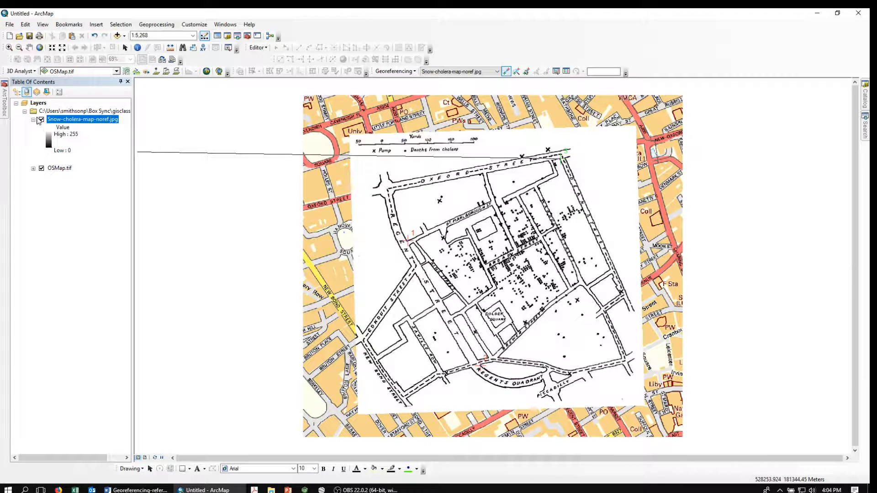
left_click(42, 119)
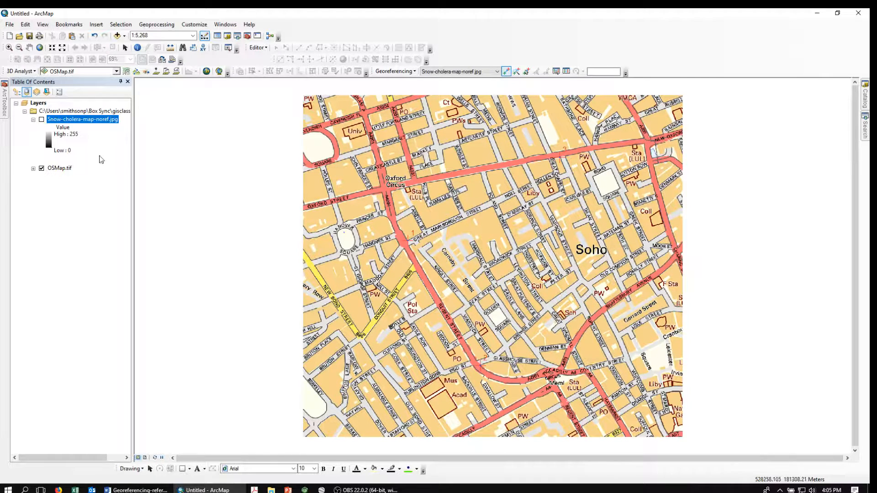
left_click(41, 121)
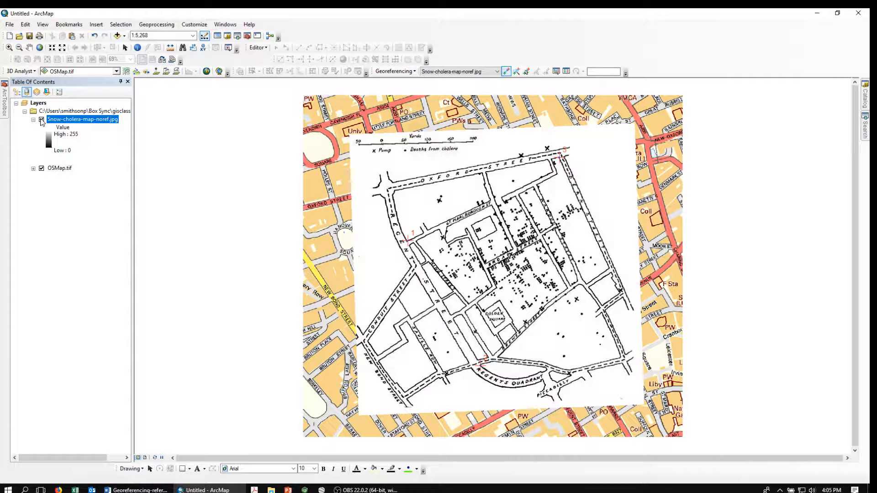
left_click(42, 120)
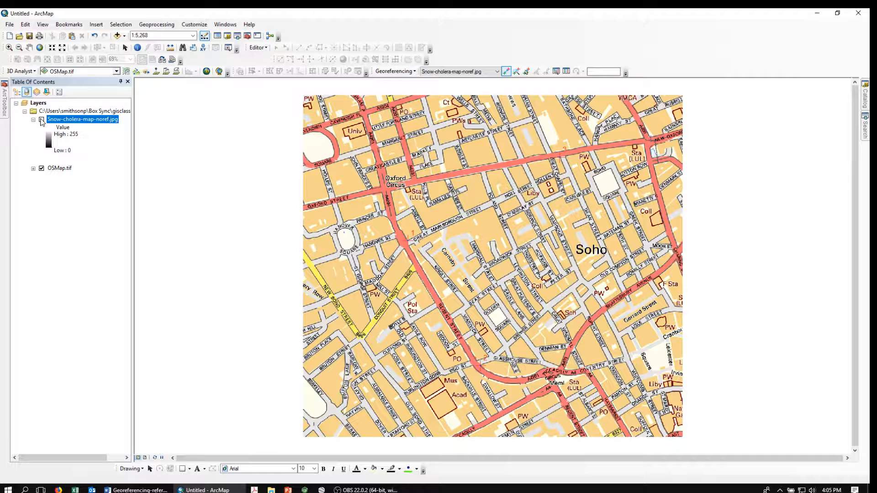
left_click(42, 120)
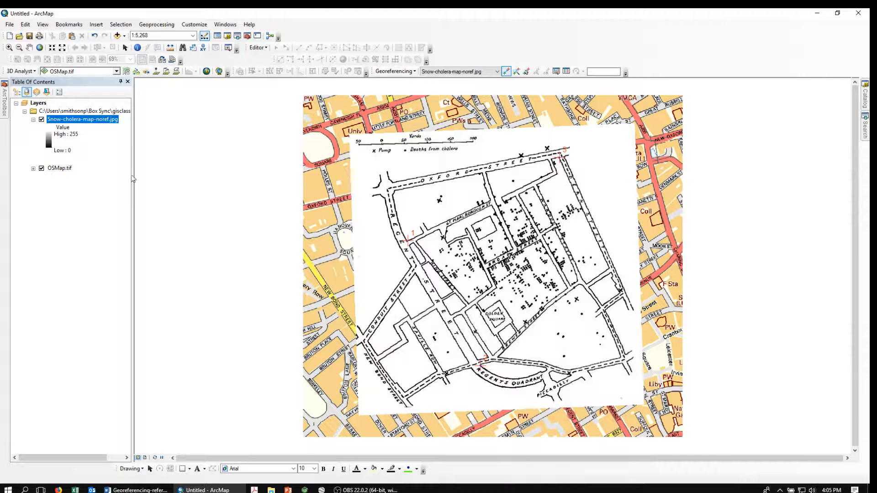
Set the Snow-cholera-map-noref.jpg layer's transparency to 50%
double_click(83, 121)
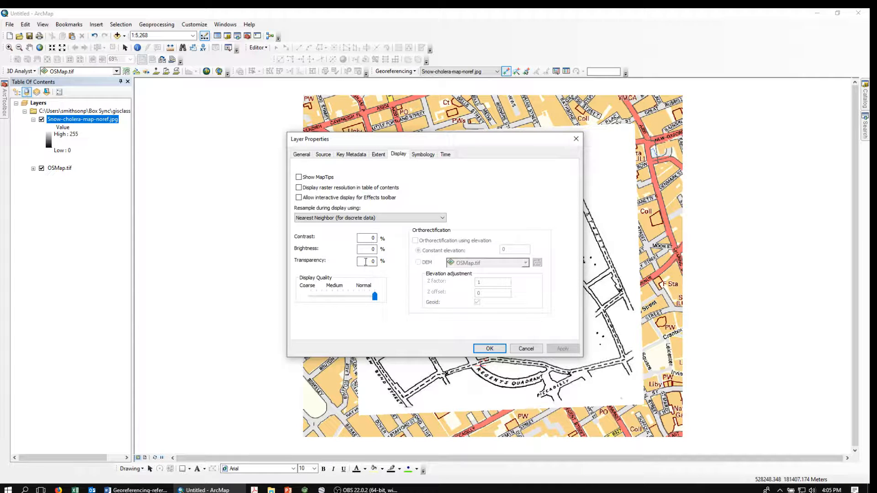
left_click_drag(365, 261, 393, 264)
type("50")
key("Return")
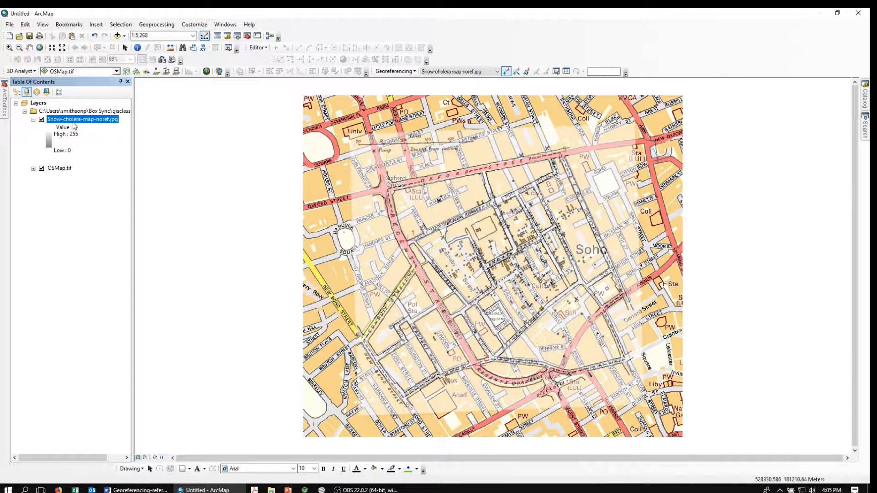
Review the control point residuals in the link table and update the georeferencing of the cholera map
left_click(566, 71)
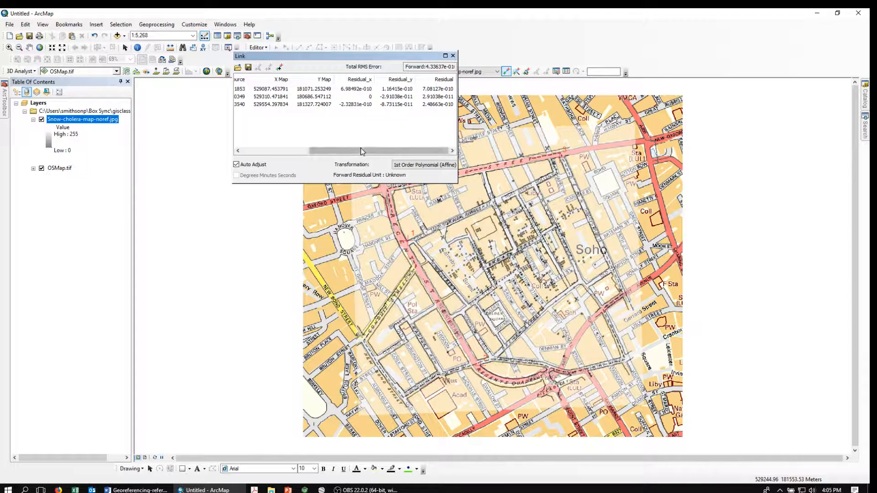
left_click(453, 55)
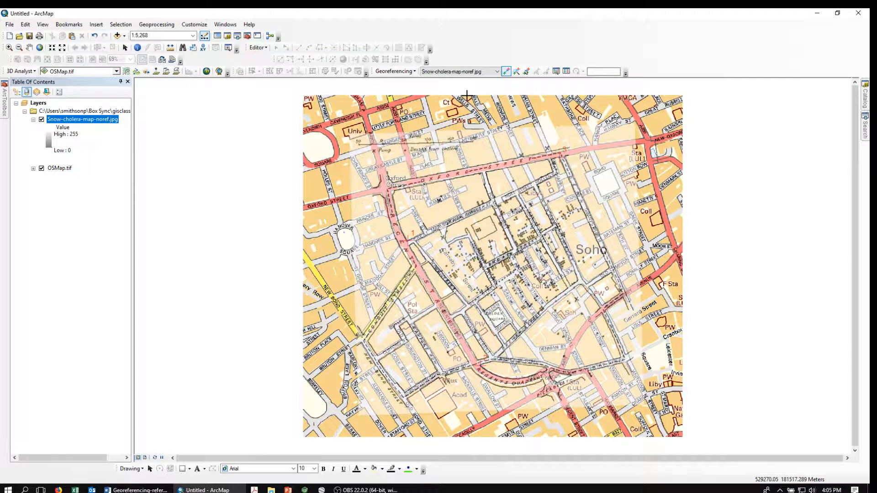
left_click(415, 72)
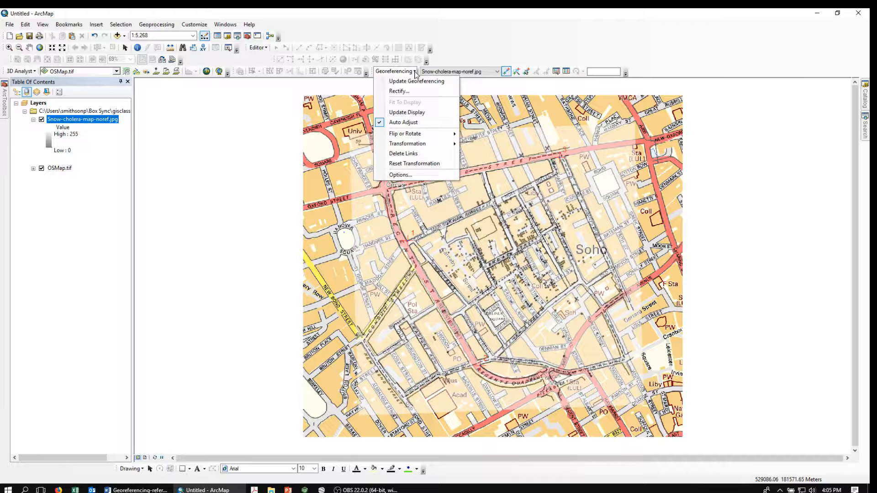
left_click(396, 83)
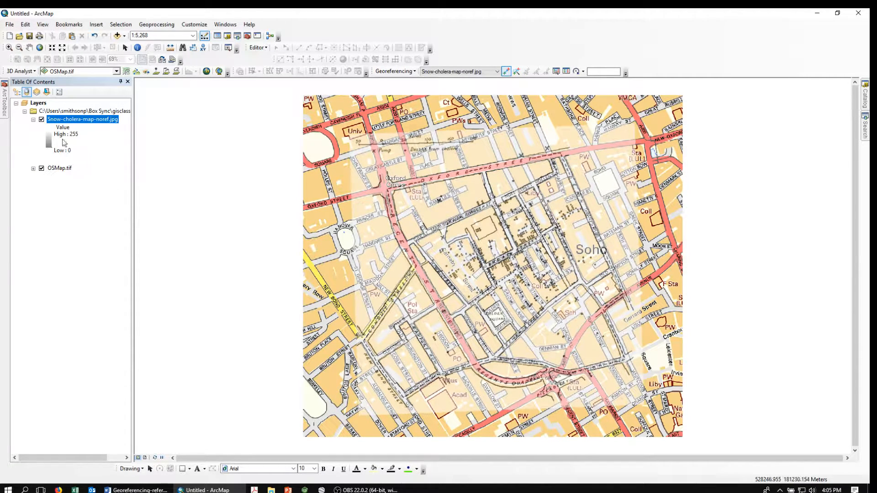
Clear the cholera map layer's transparency value and hide the OSMap.tif layer
double_click(58, 121)
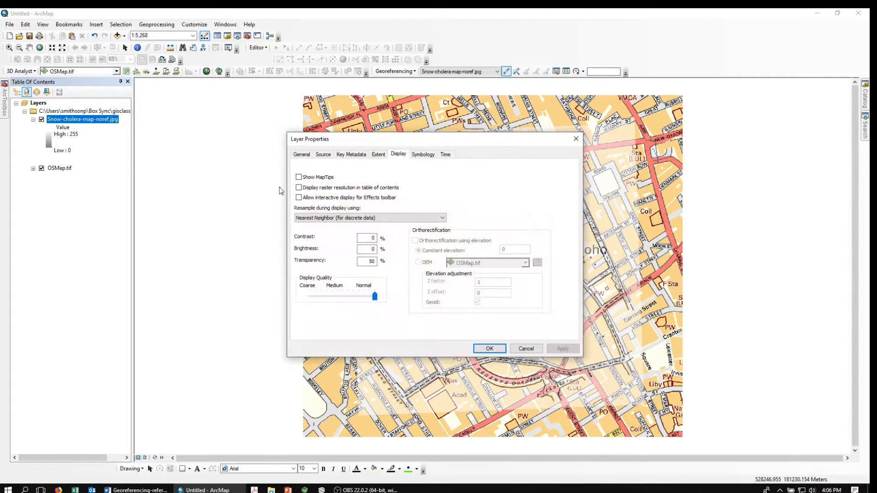
left_click(363, 262)
double_click(363, 261)
key("BackSpace")
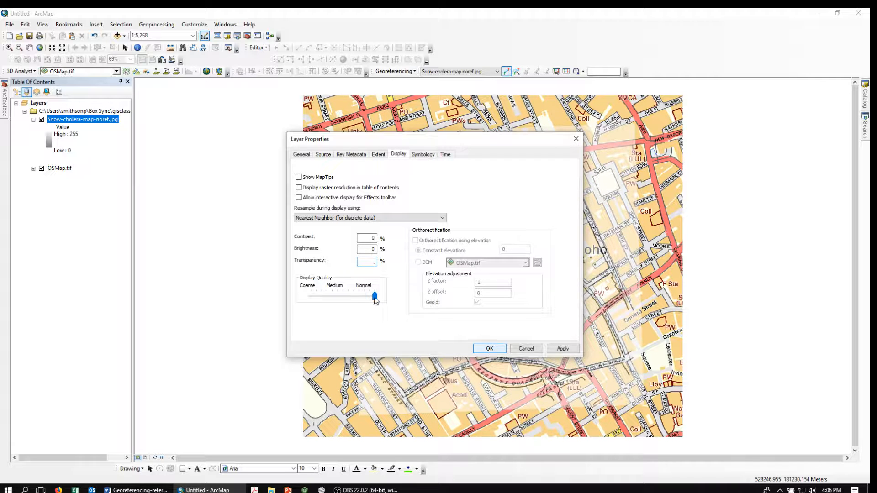
left_click(485, 348)
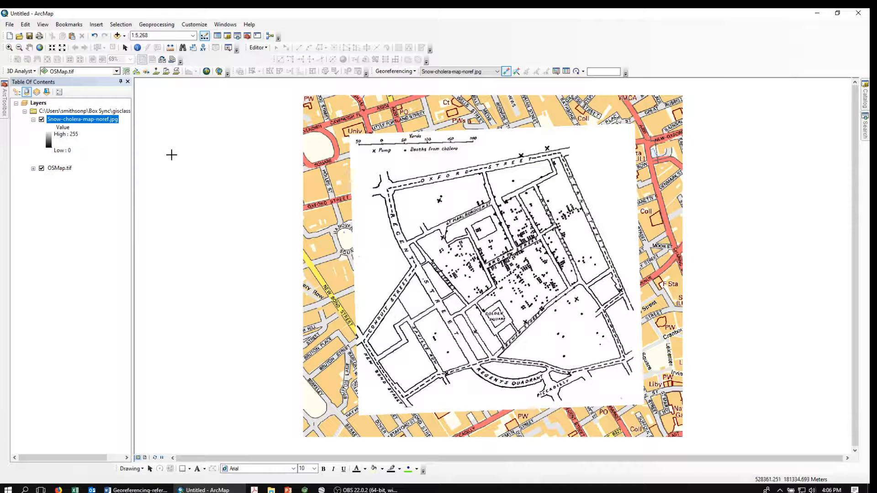
left_click(41, 168)
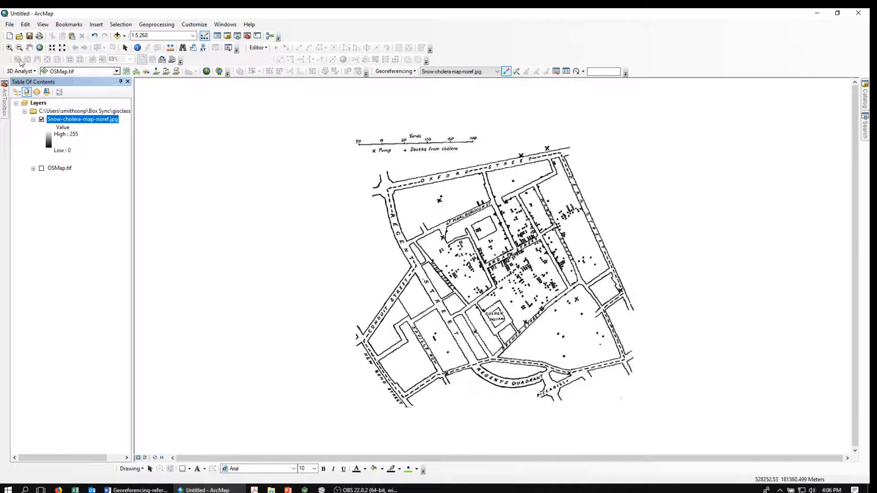
Check the coordinate system assigned to the data frame
left_click(125, 48)
right_click(291, 158)
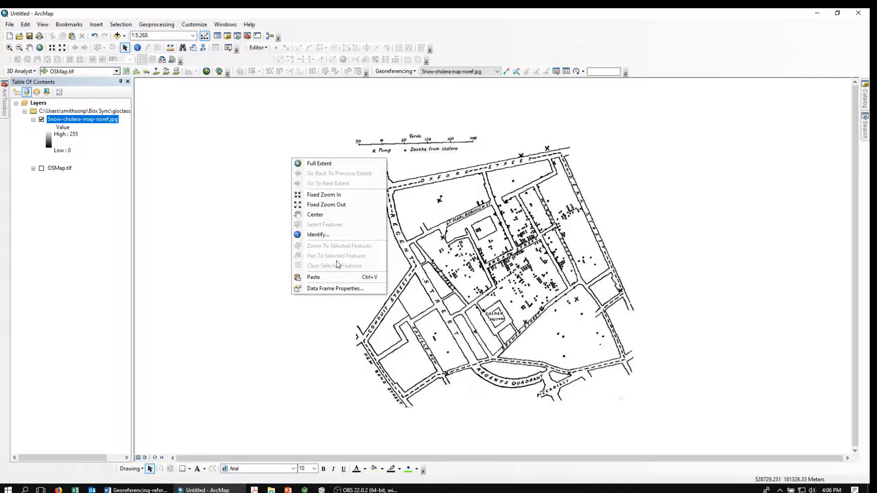
left_click(320, 289)
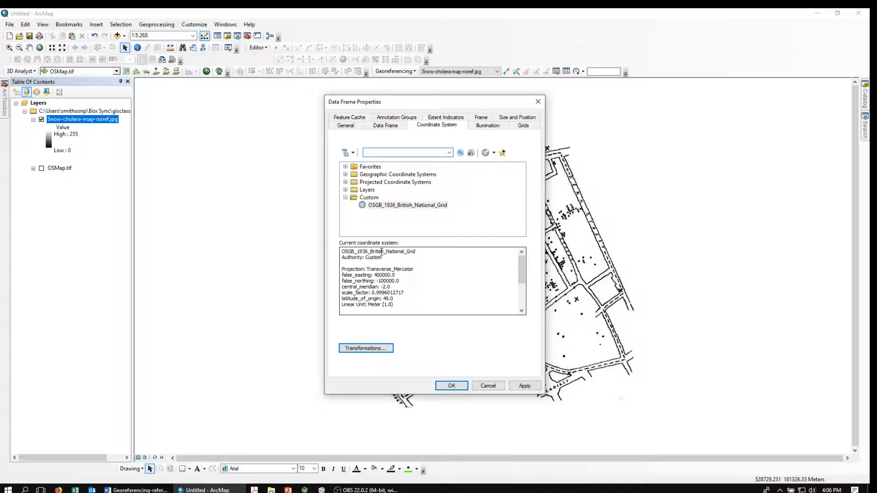
left_click(492, 388)
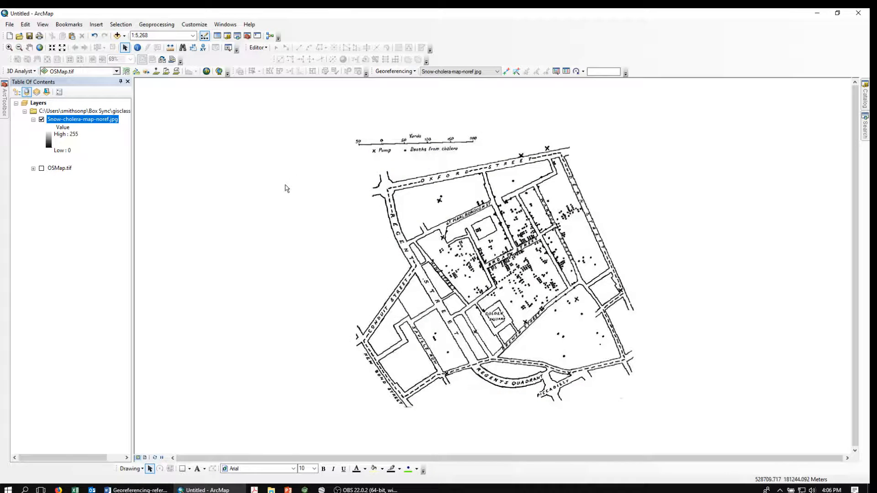
left_click(867, 102)
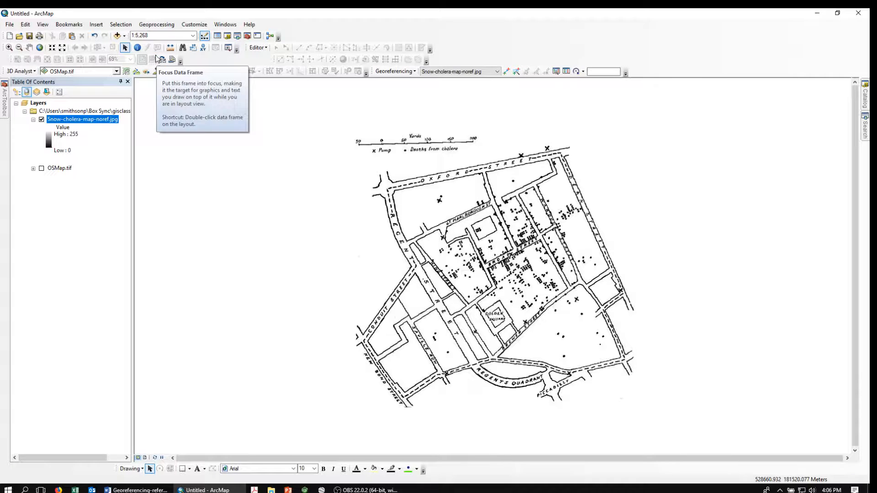
Add the Deaths$ and Pumps$ sheets of Cholera_XY_data_meters.xlsx from the Trash2 folder to the map
left_click(117, 36)
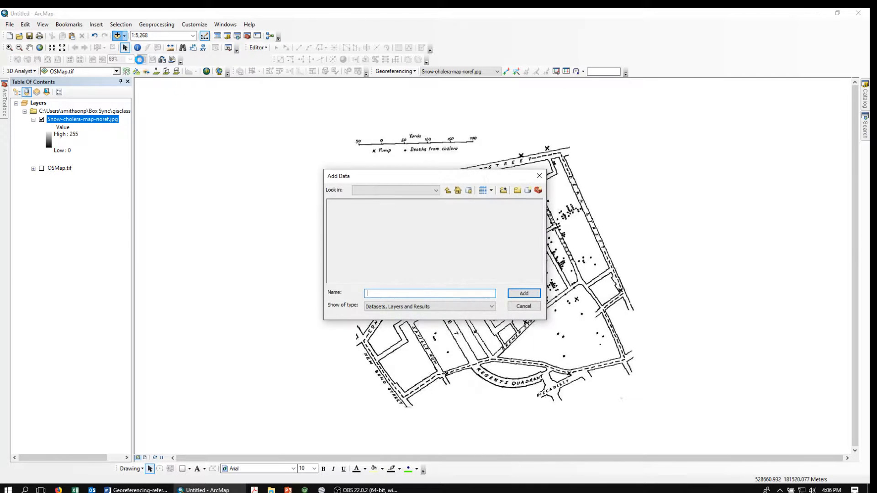
left_click(448, 191)
left_click(448, 191)
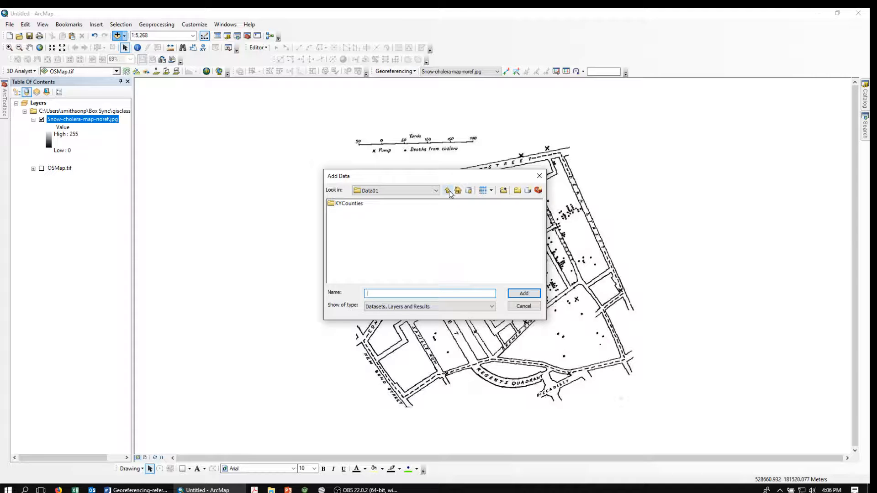
left_click(448, 191)
left_click(448, 191)
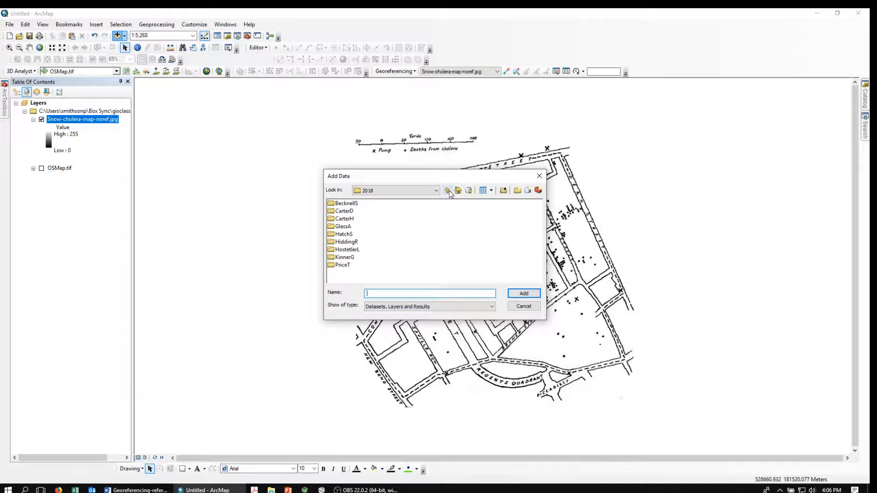
left_click(448, 191)
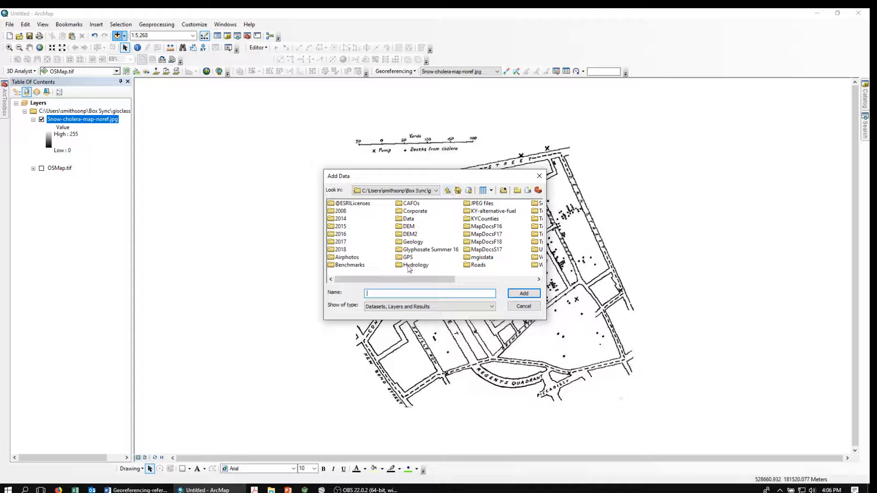
left_click_drag(403, 280, 483, 279)
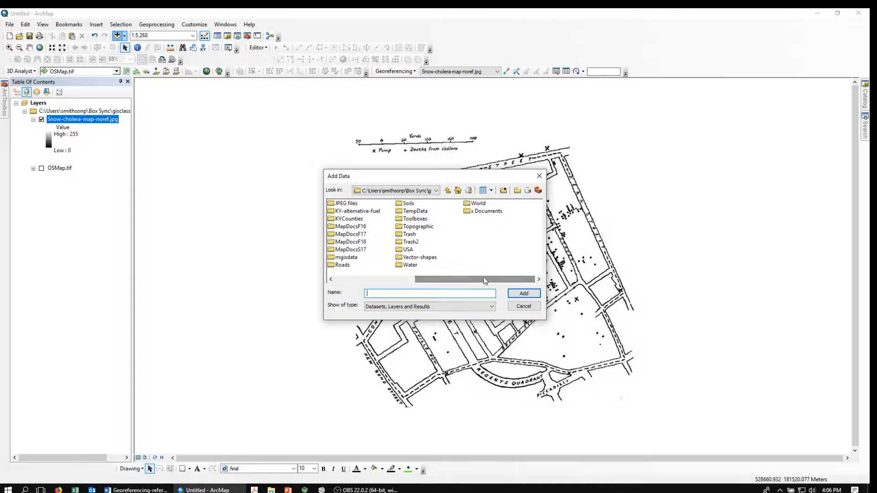
double_click(410, 242)
double_click(347, 204)
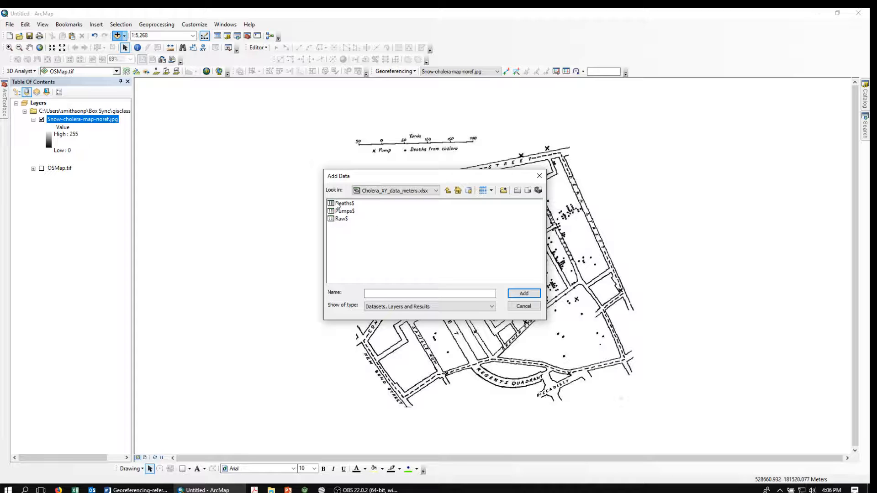
left_click(338, 204)
left_click(343, 211, "ctrl")
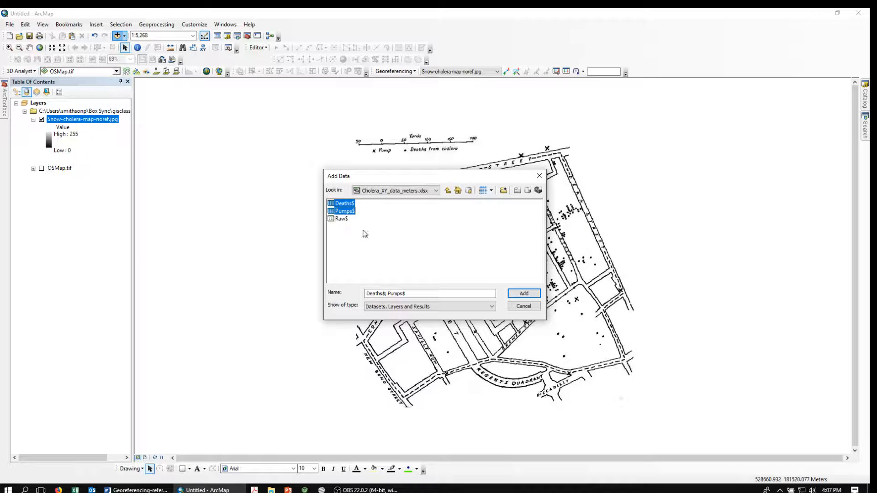
left_click(524, 294)
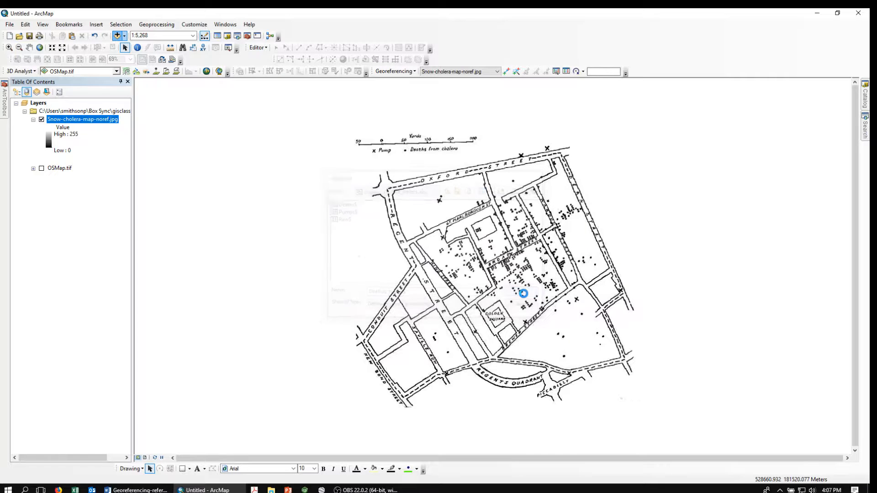
Display the Pumps$ table as XY points using the x and y fields, with the input coordinate system cleared
left_click(82, 210)
right_click(51, 192)
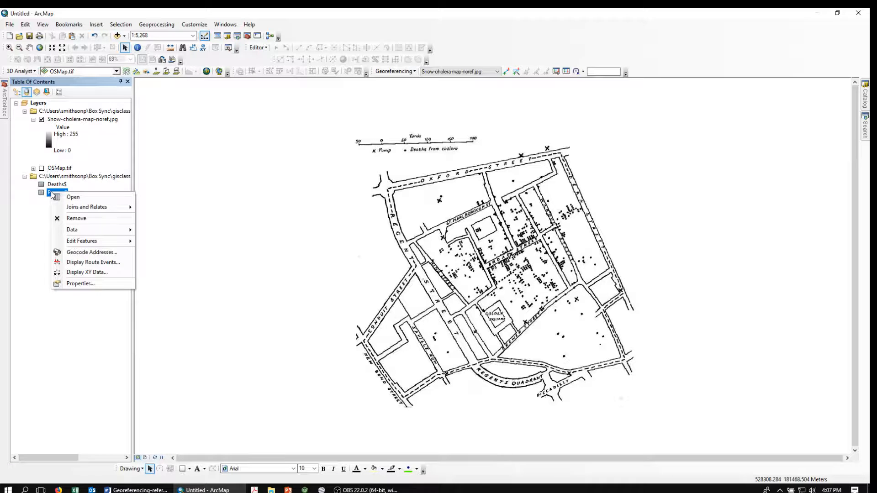
left_click(83, 273)
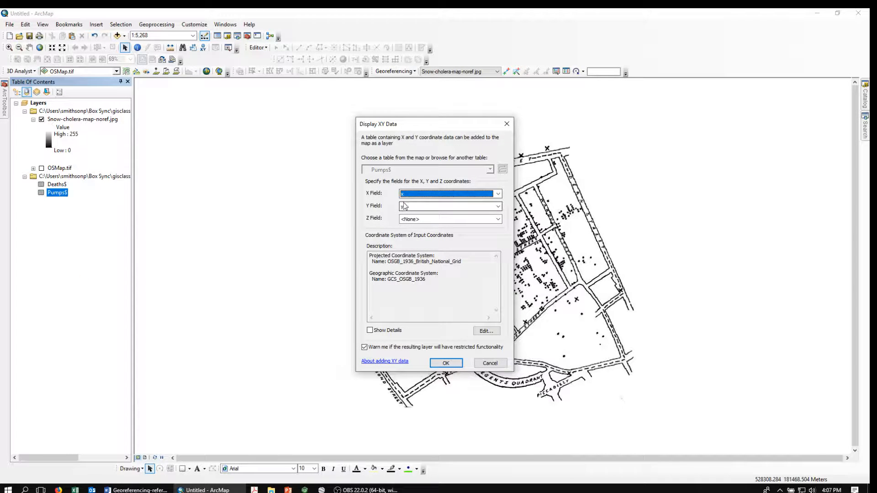
left_click(483, 331)
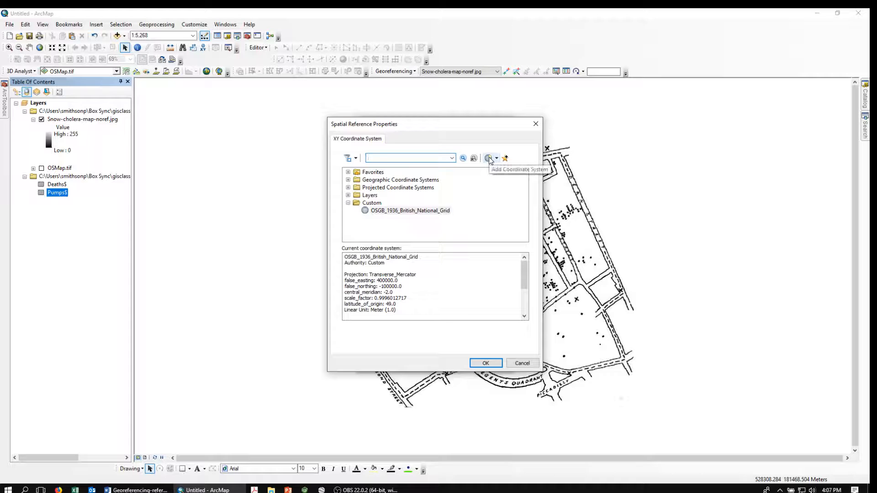
left_click(489, 158)
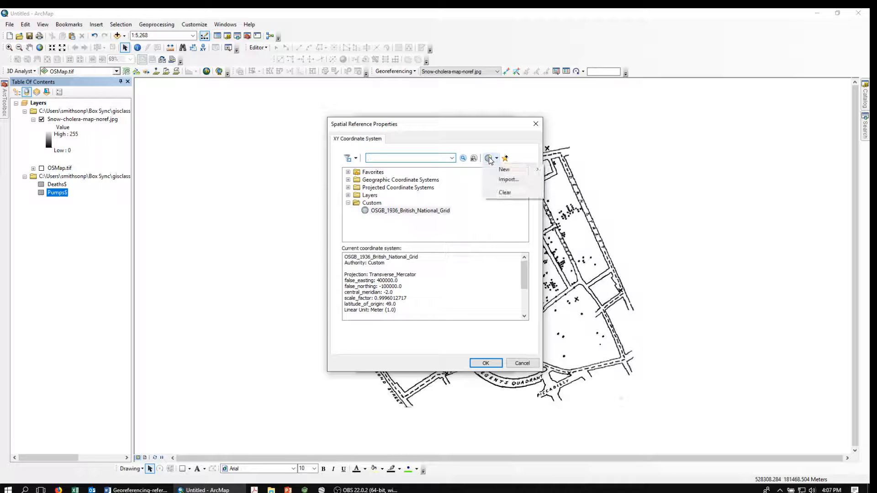
left_click(506, 192)
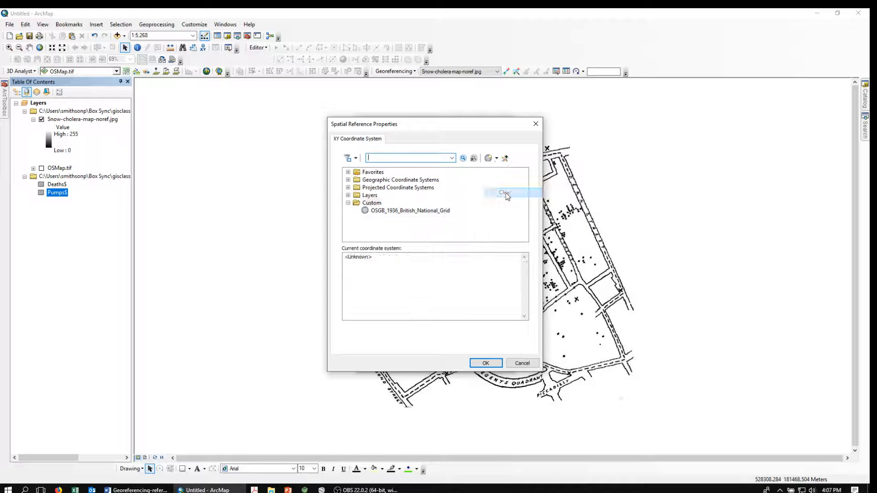
left_click(486, 363)
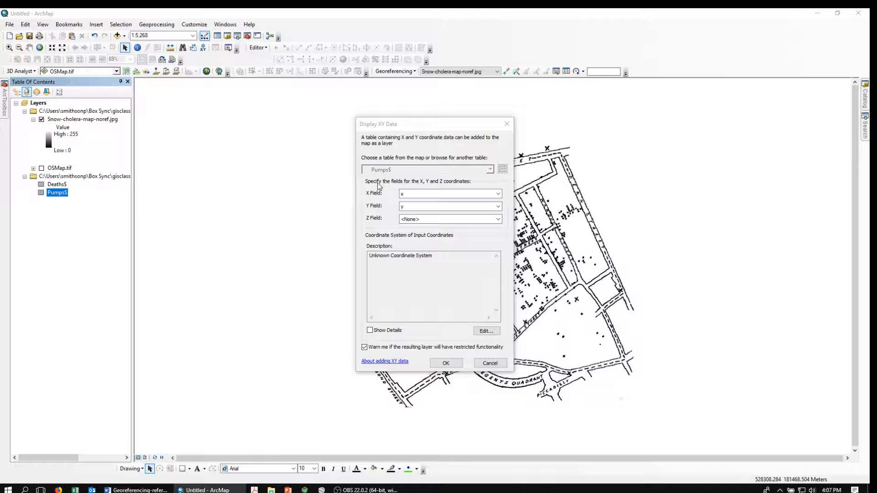
left_click(446, 363)
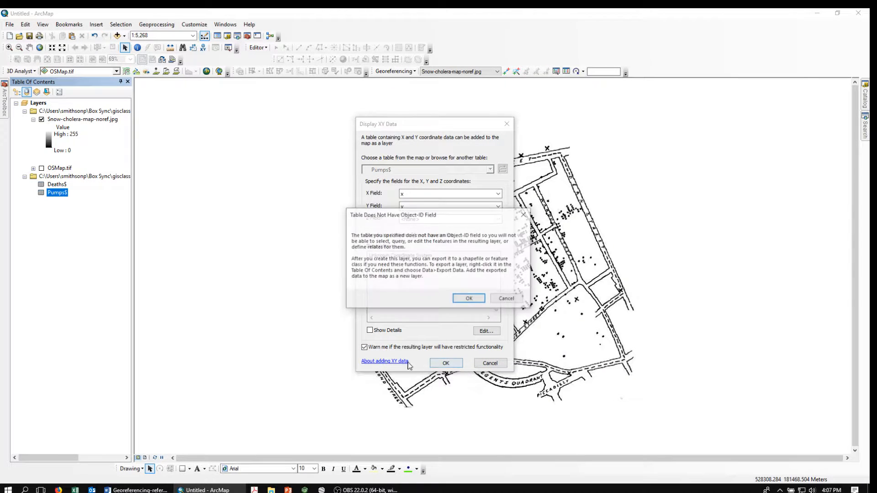
left_click(470, 299)
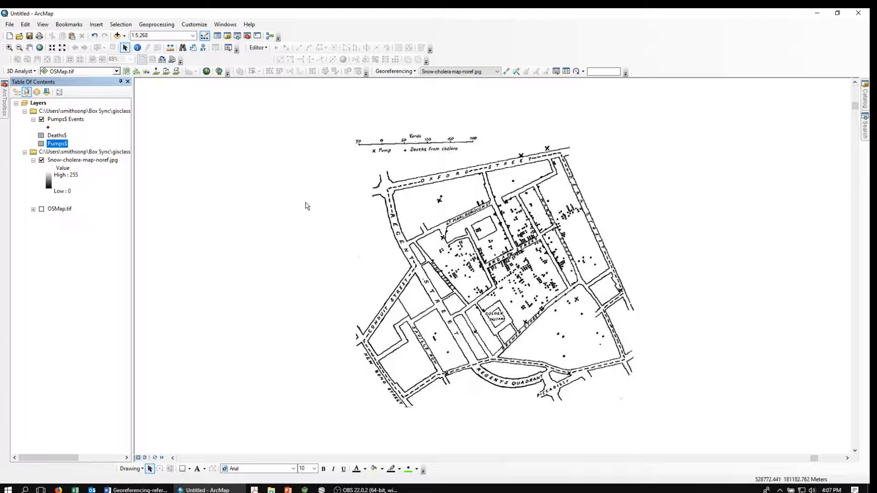
Export all Pumps$ Events features to the Trash2 folder as Pumps_points.shp and add the shapefile to the map as a layer
right_click(60, 121)
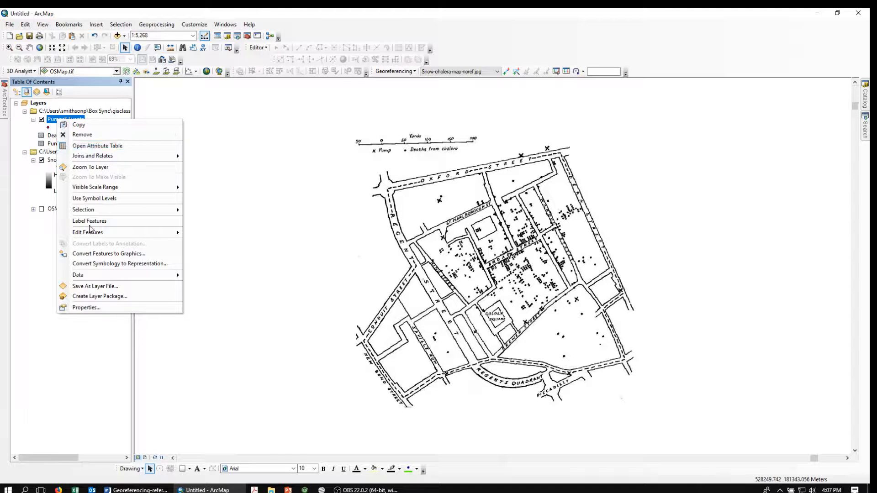
mouse_move(94, 276)
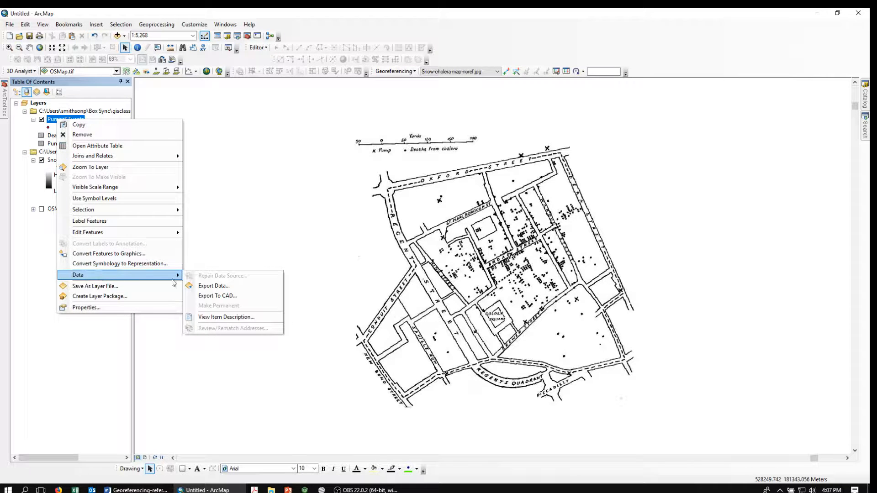
left_click(218, 286)
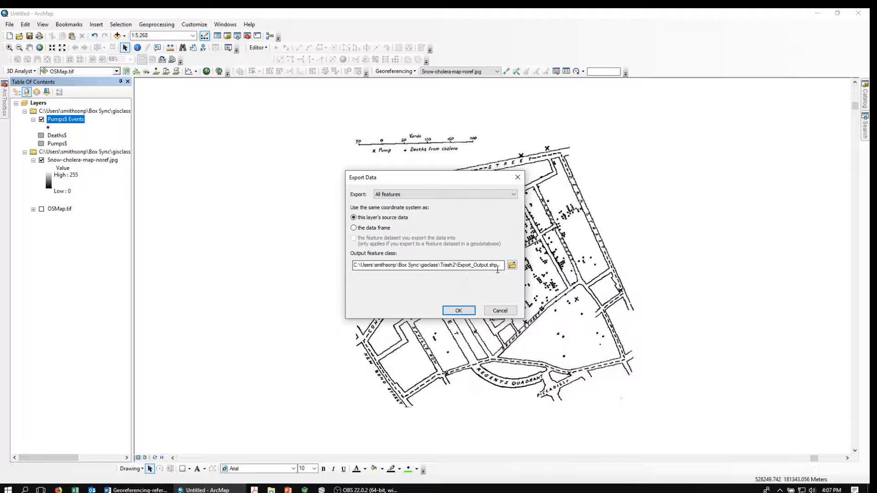
left_click(459, 265)
key("Delete")
key("Delete")
key("Delete")
key("Delete")
key("Delete")
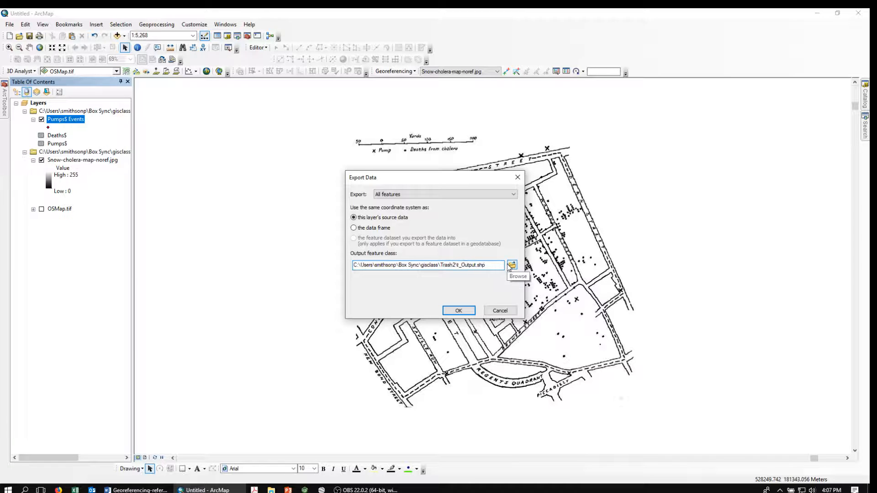
key("Delete")
key("Delete")
key("Delete")
key("Delete")
key("Delete")
type("Pumps_points")
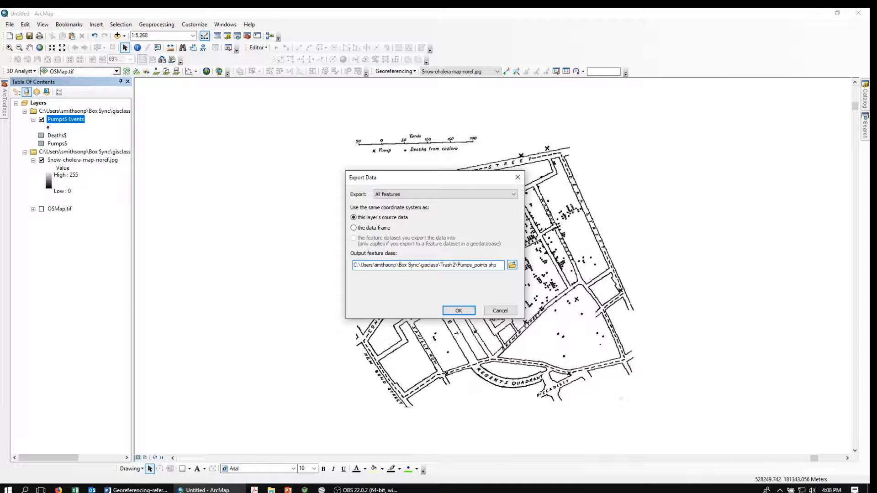
left_click(457, 311)
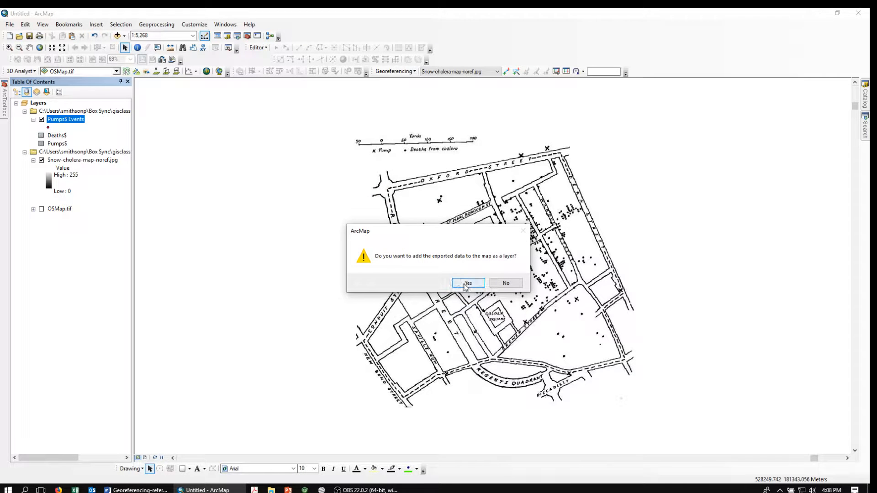
left_click(465, 283)
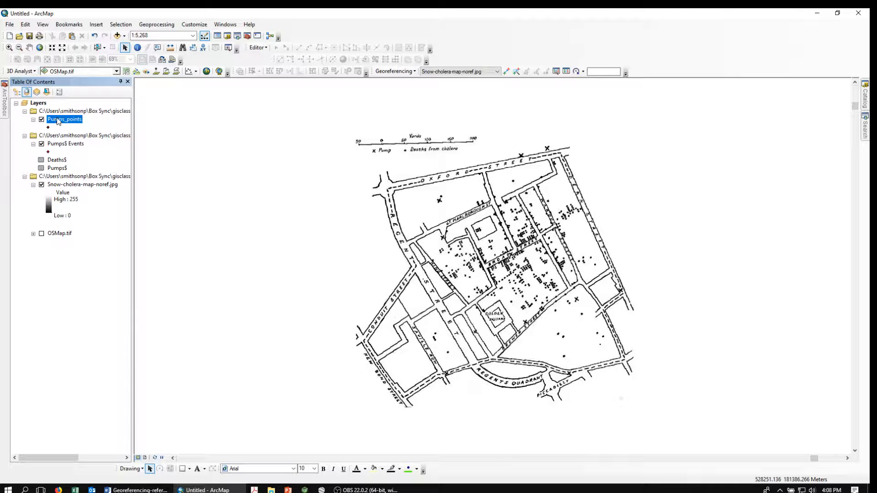
Examine the To Raster conversion tools in ArcToolbox
left_click(5, 101)
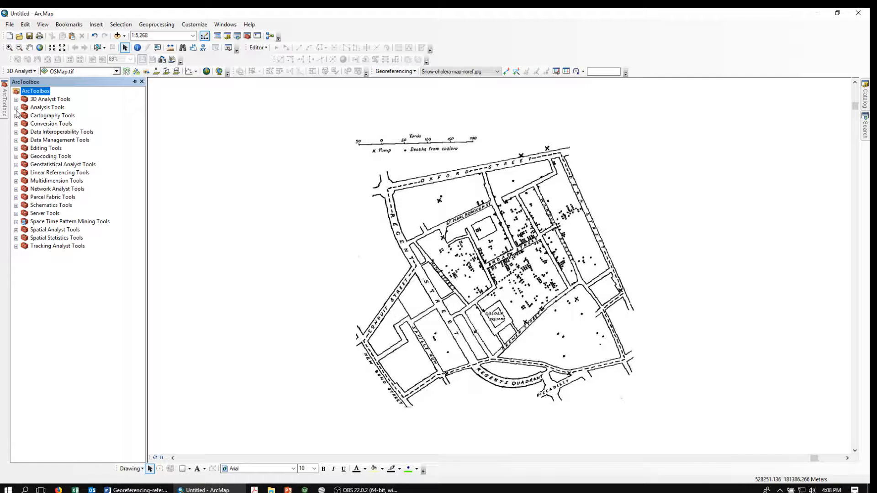
left_click(16, 124)
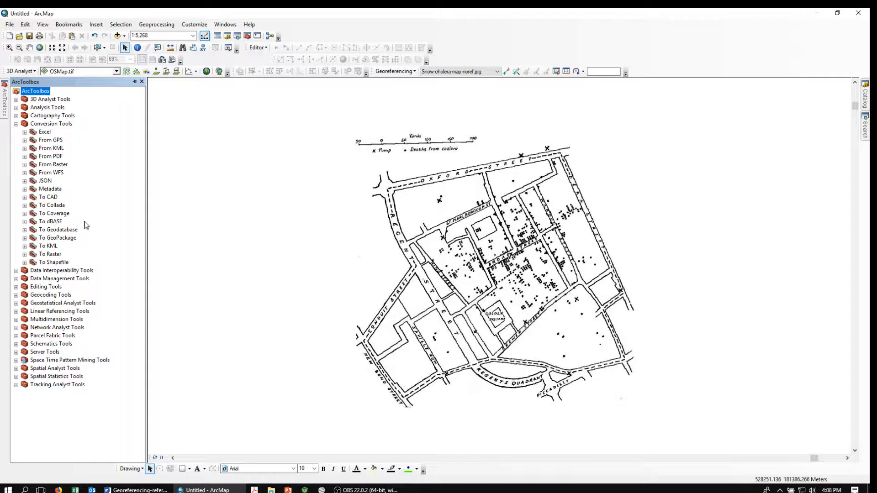
left_click(25, 255)
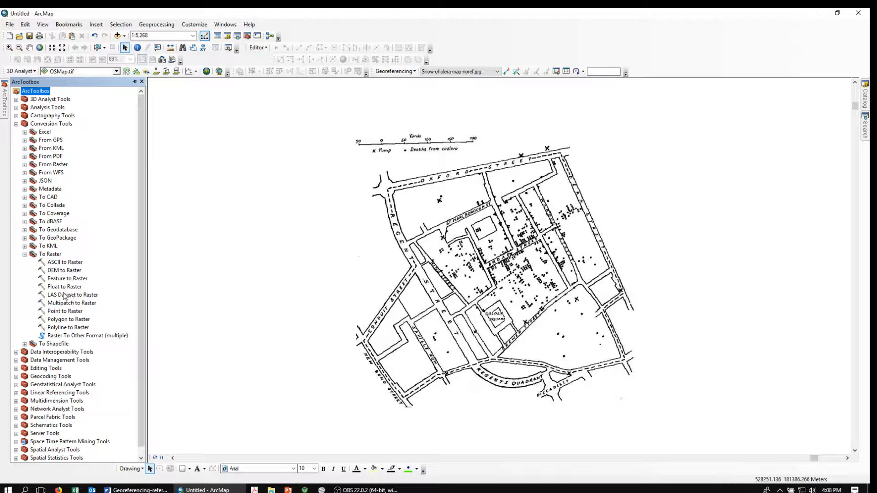
left_click(185, 135)
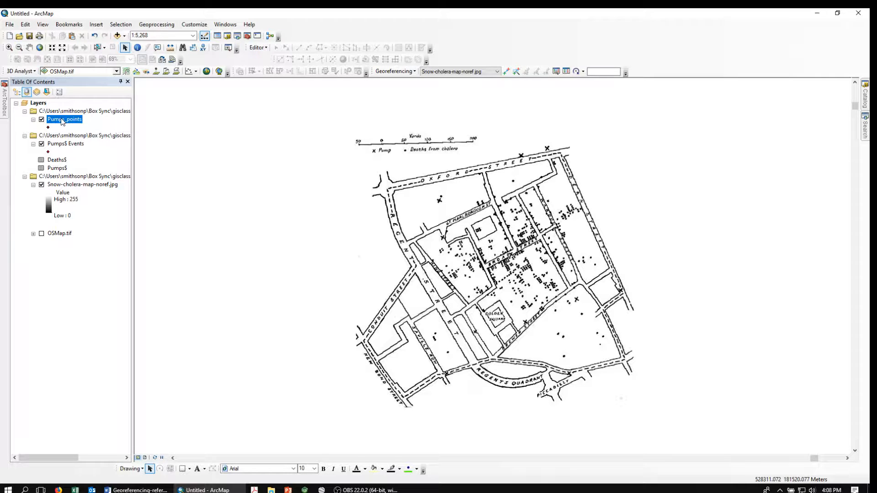
Add a Short Integer field named z with precision 0 to the Pumps_points attribute table
right_click(60, 121)
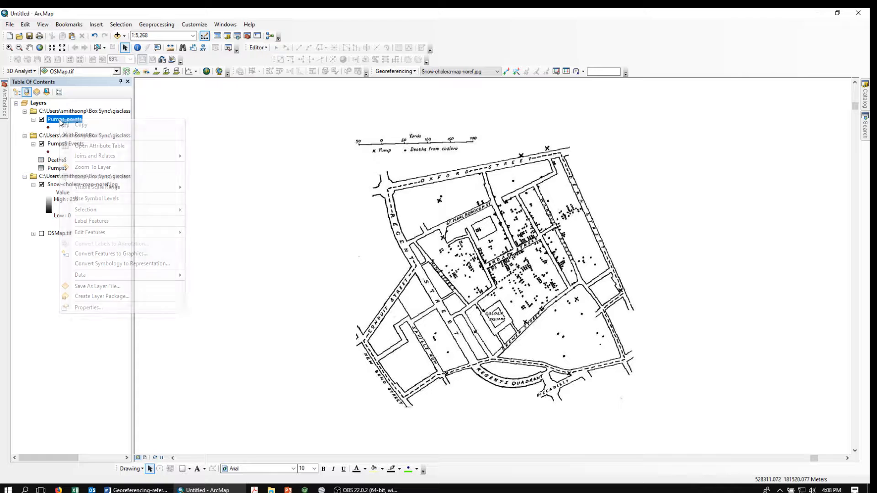
left_click(85, 147)
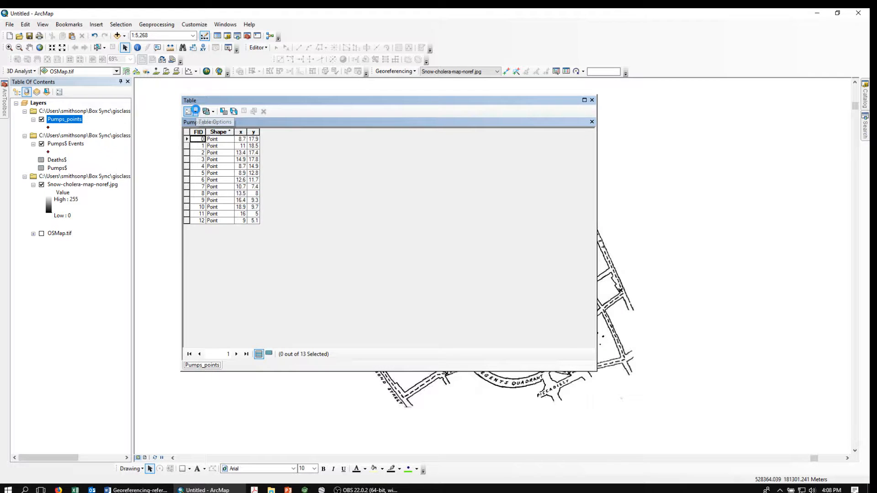
left_click(196, 111)
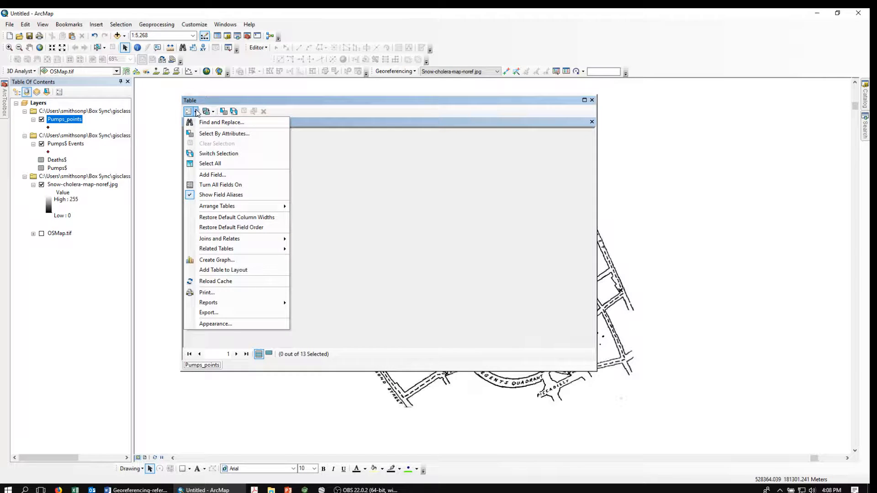
left_click(200, 175)
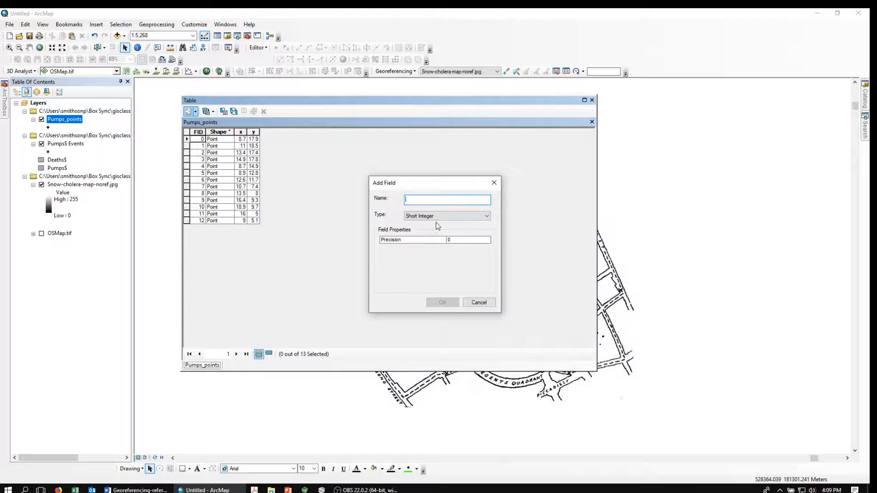
type("z")
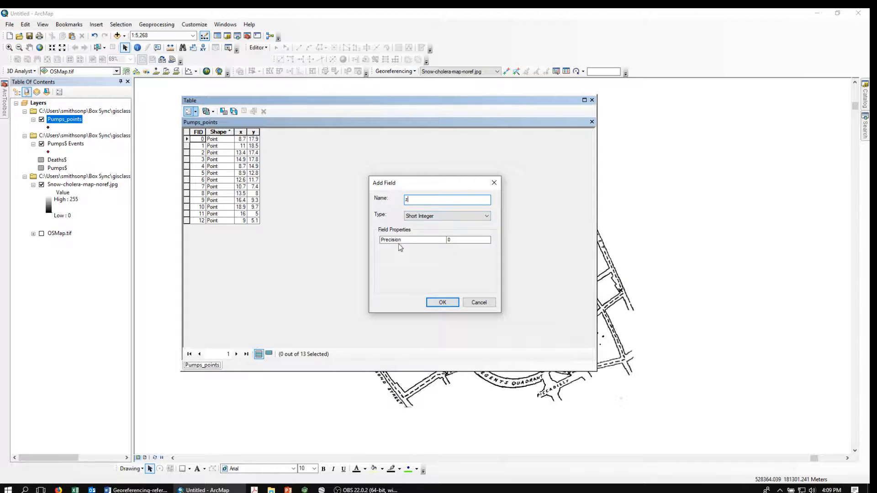
left_click(442, 303)
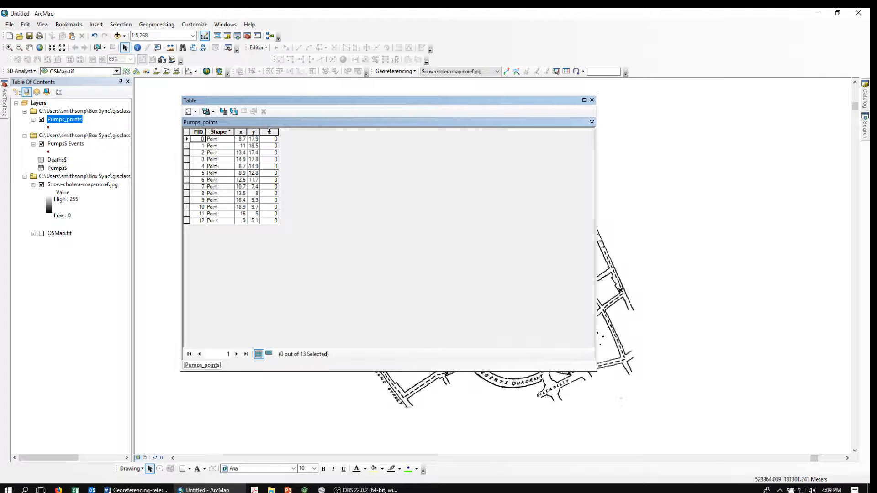
Calculate the z field of Pumps_points as 1 for all records, then close the attribute table
right_click(269, 131)
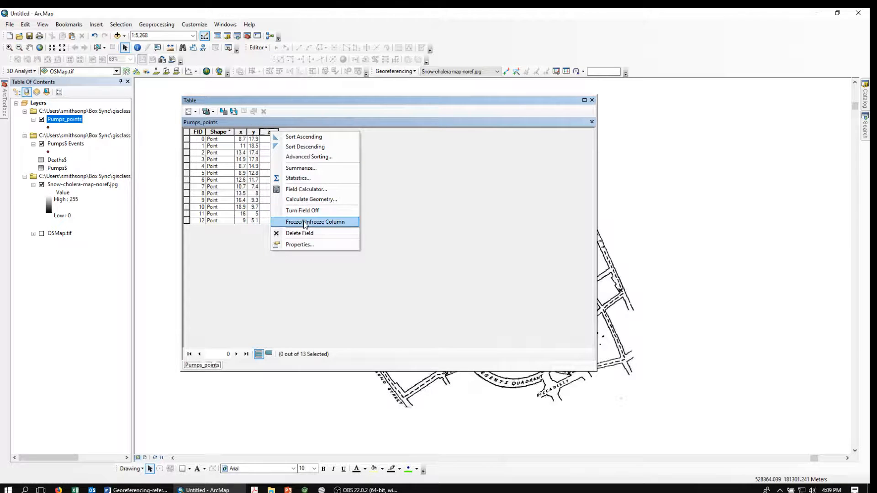
left_click(297, 189)
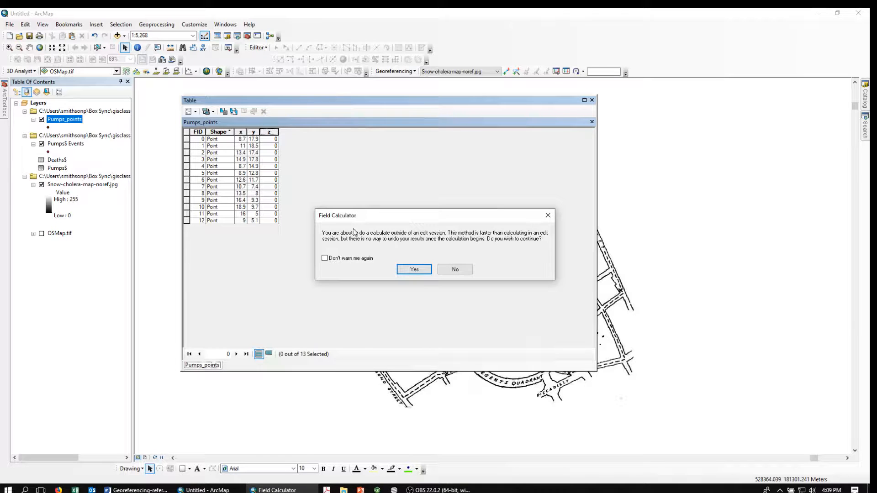
left_click(416, 270)
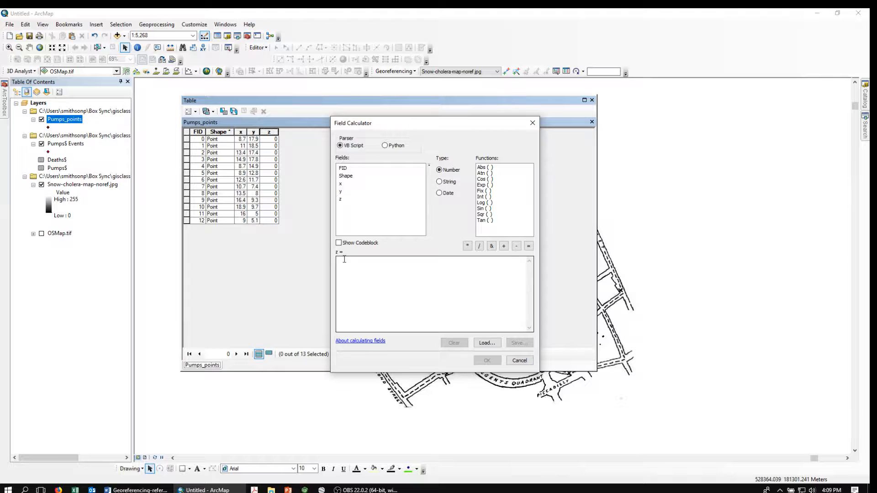
left_click(361, 264)
type("1")
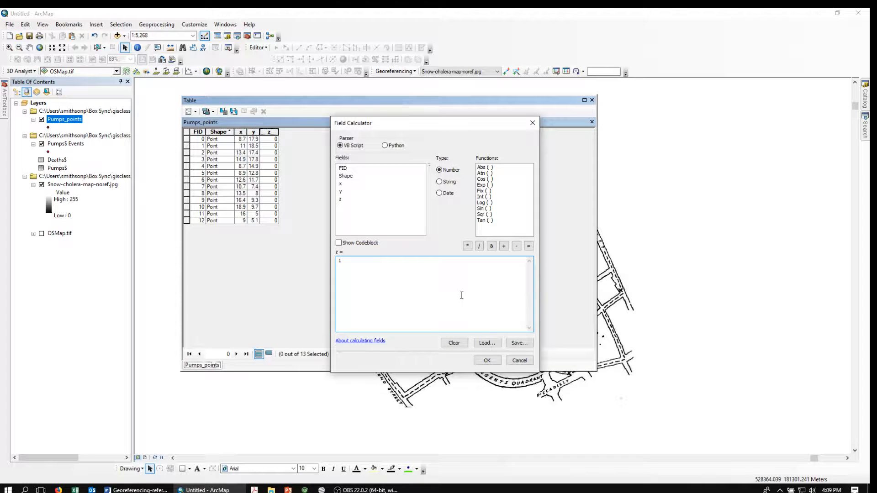
left_click(487, 360)
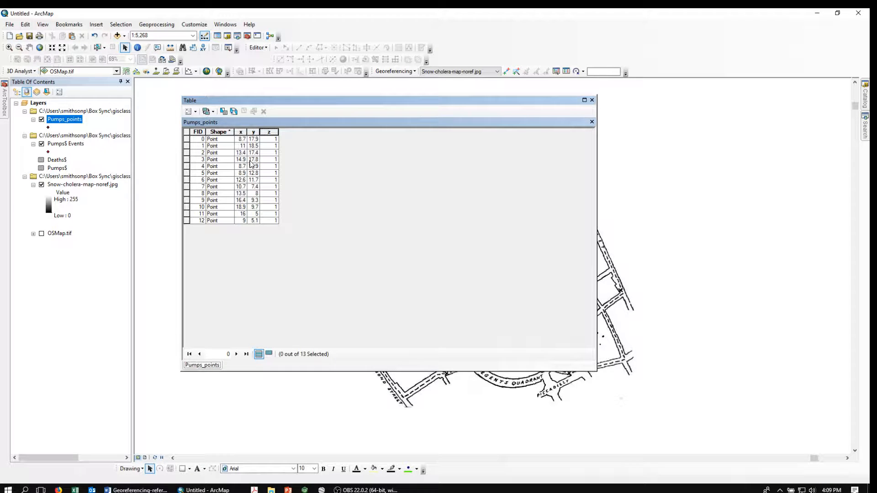
left_click(592, 100)
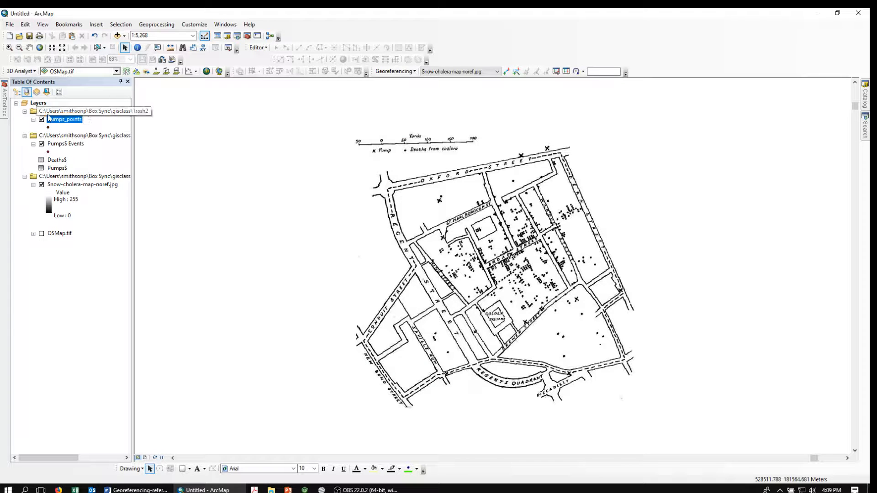
Set up a Point to Raster conversion with Pumps_points as the input features and z as the value field
left_click(5, 109)
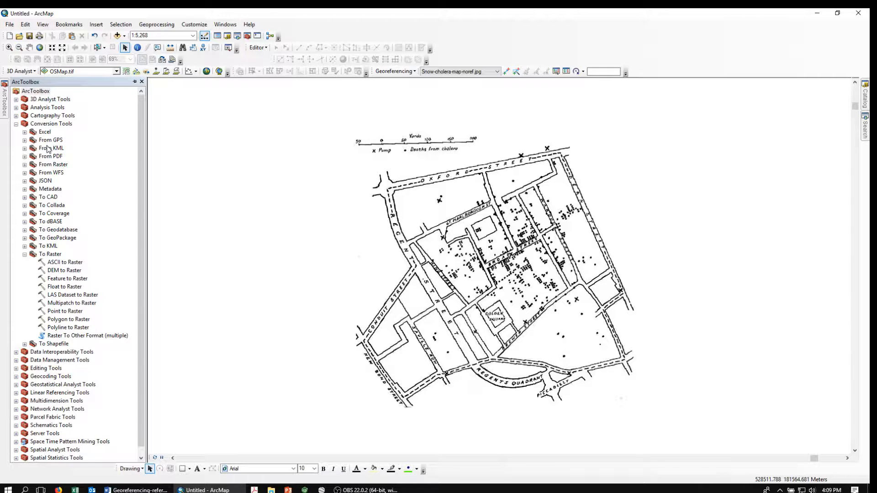
double_click(52, 313)
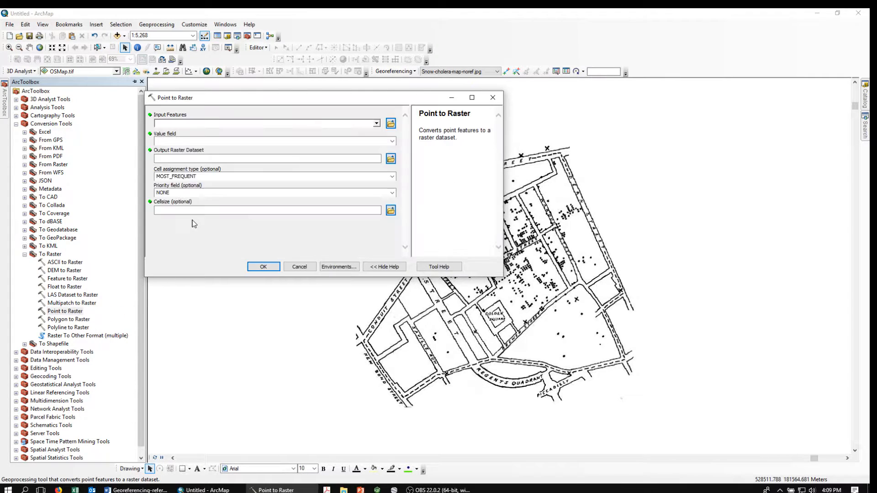
left_click(377, 123)
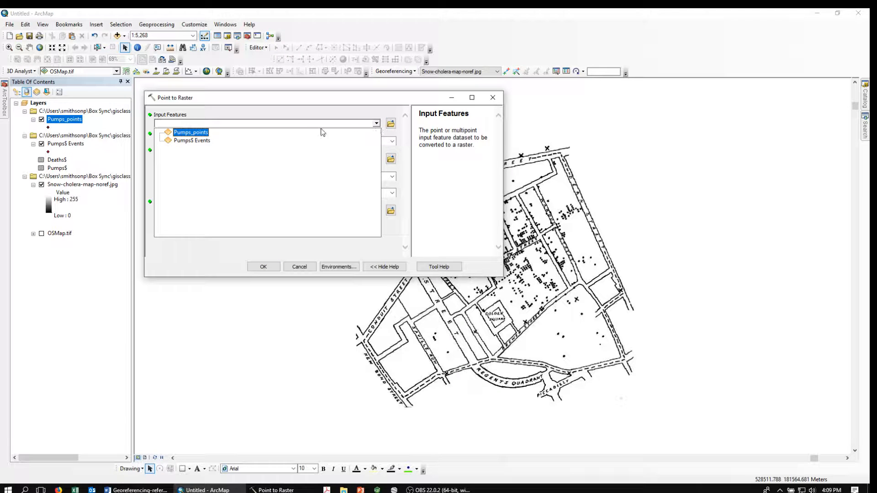
left_click(190, 132)
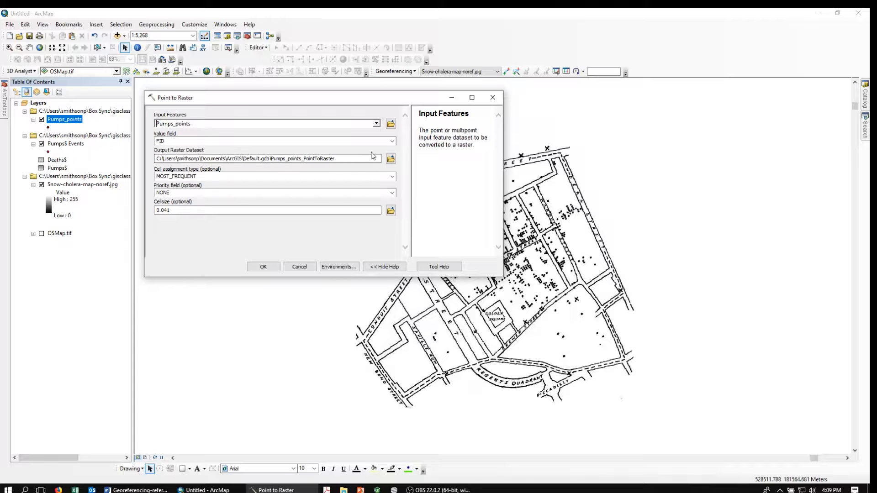
left_click(391, 141)
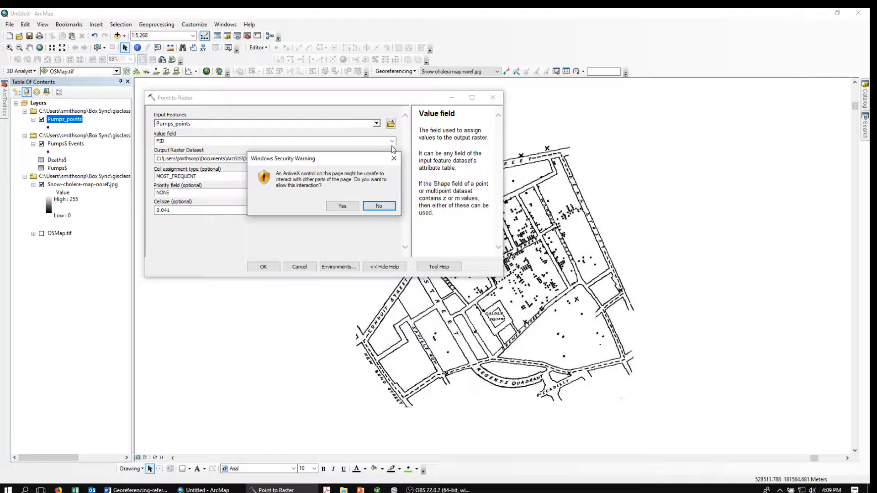
left_click(342, 206)
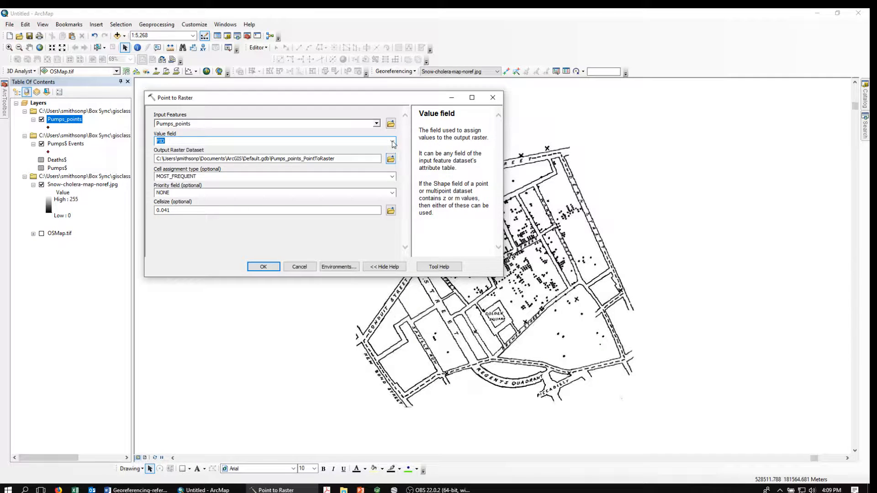
left_click(393, 142)
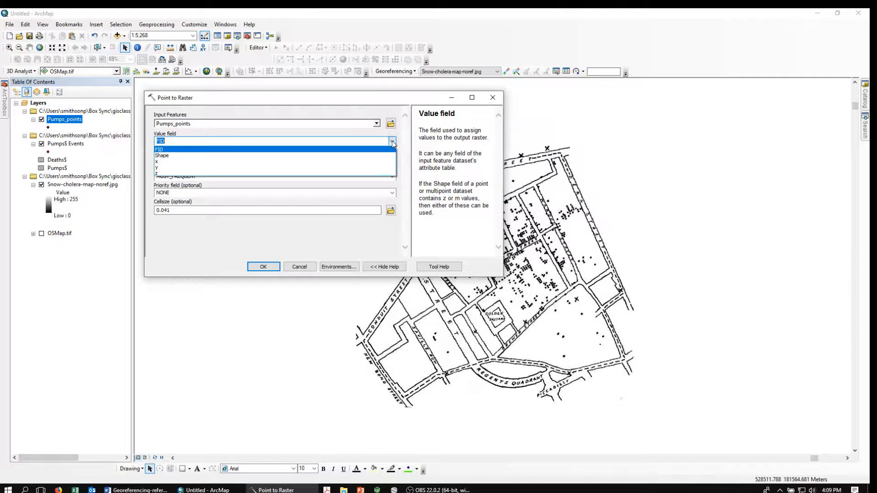
left_click(157, 173)
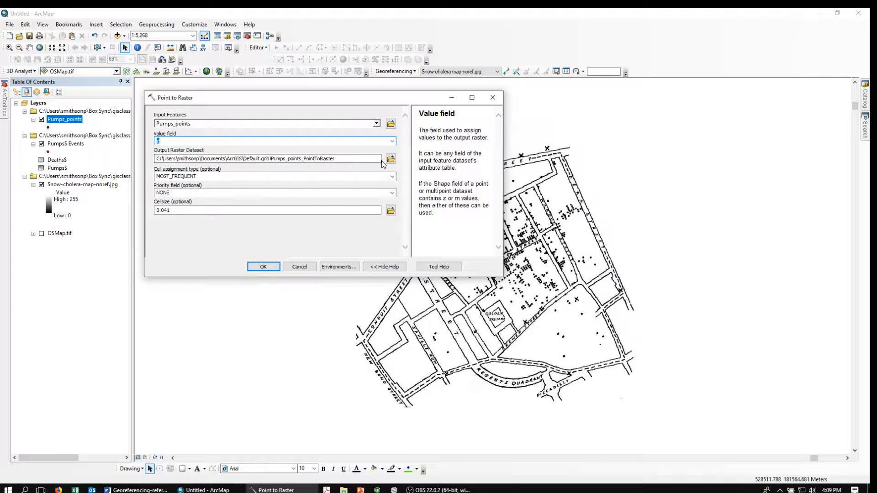
Set the output raster dataset to Pumps_raster in the Trash2 folder
left_click(391, 159)
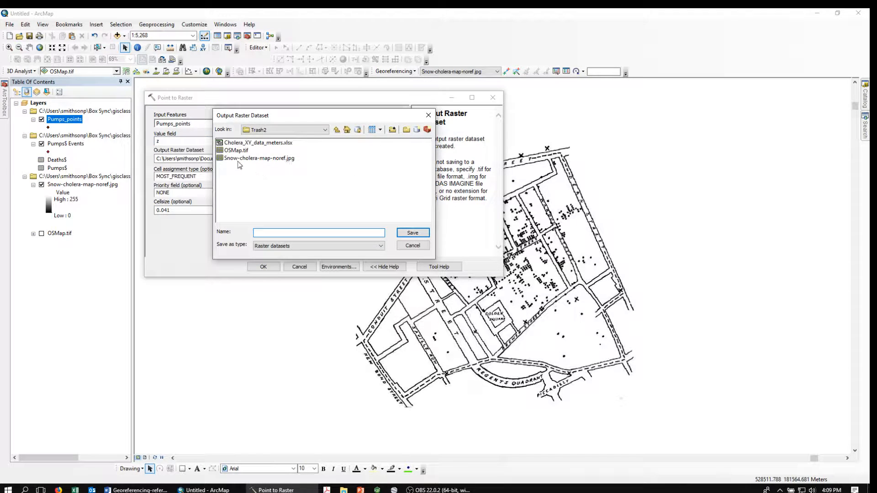
left_click_drag(332, 119, 426, 172)
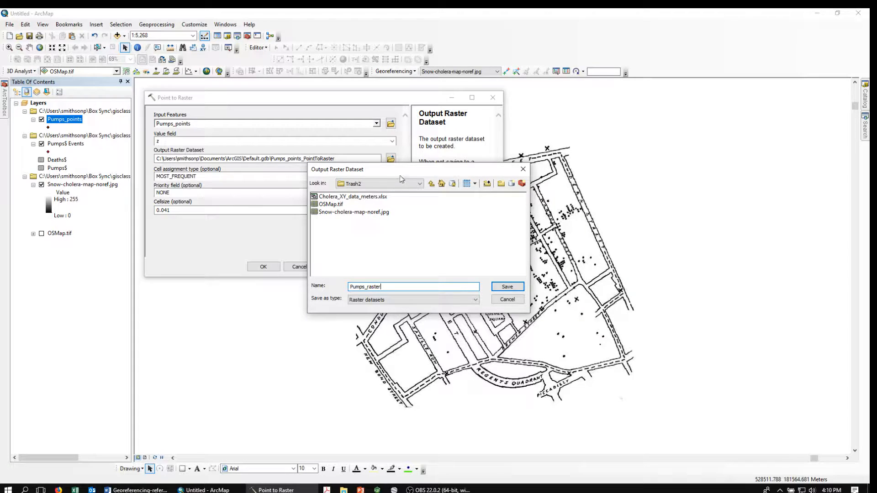
left_click_drag(402, 173, 411, 203)
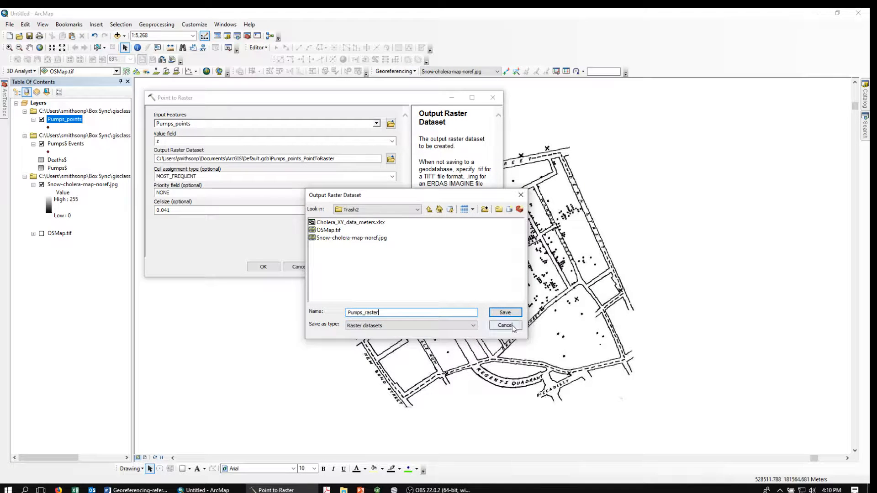
left_click(505, 312)
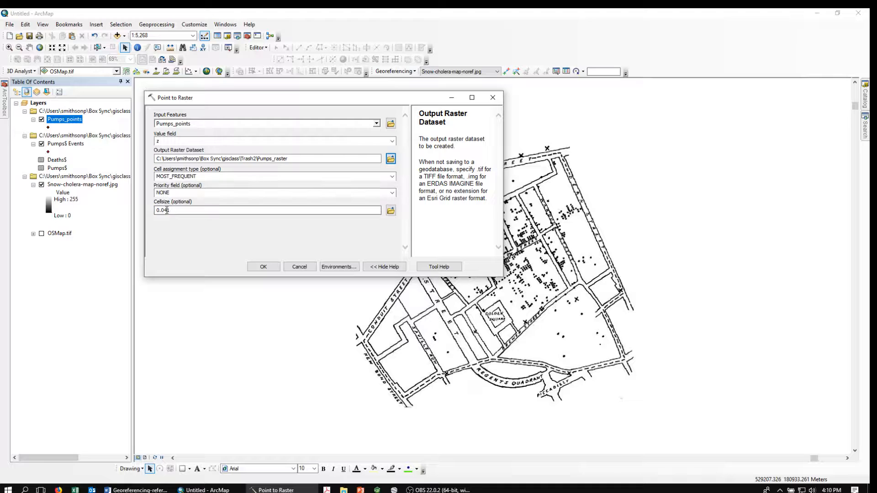
Set the output cell size to .1, run the Point to Raster conversion and dismiss its completion report
left_click_drag(178, 210, 140, 208)
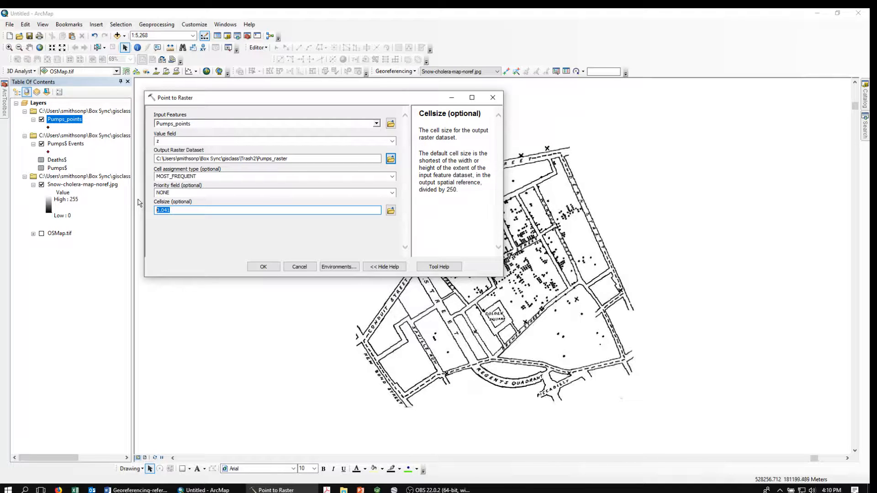
type(".1")
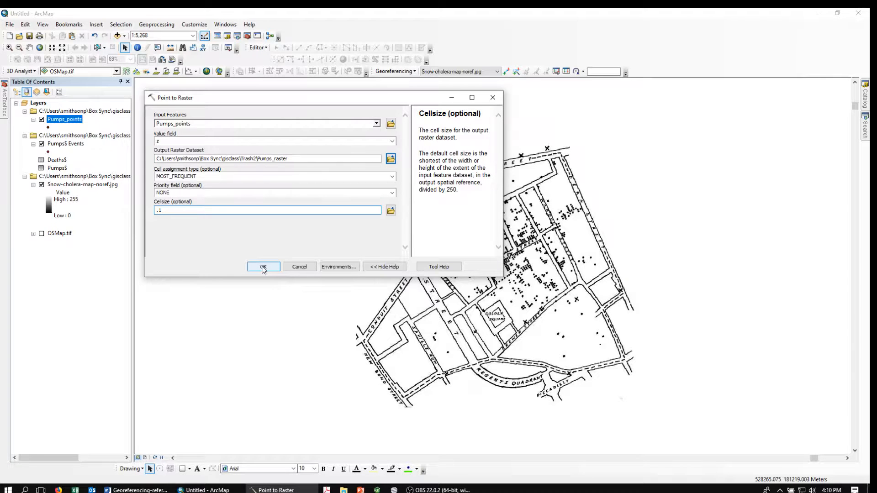
left_click(263, 268)
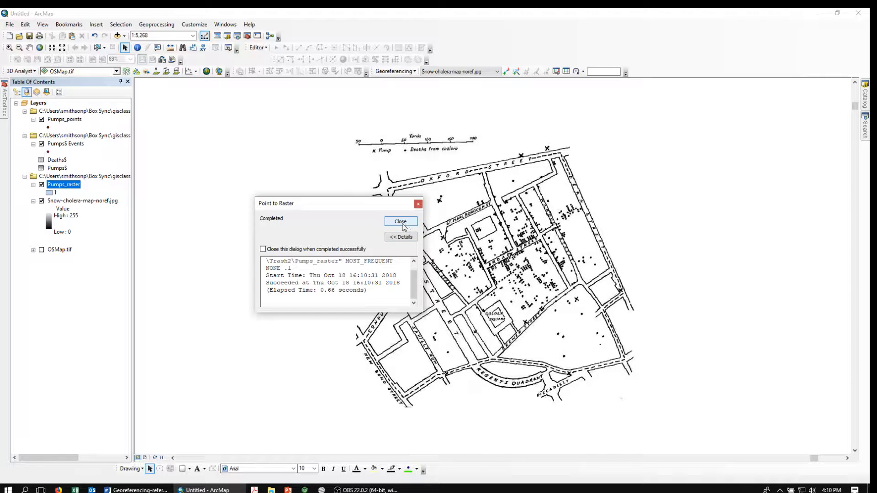
left_click(400, 222)
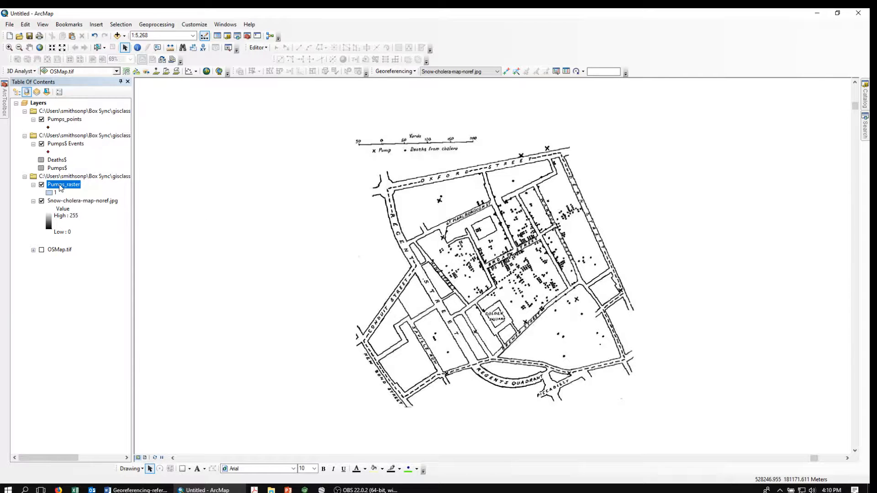
Set up a Raster To Other Format (multiple) conversion with pumps_raster from the Trash2 folder as the input raster
left_click(6, 105)
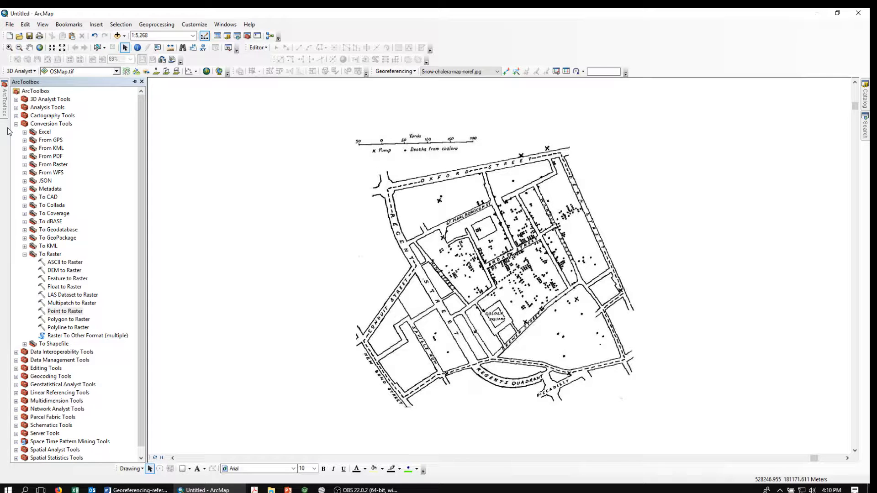
double_click(71, 337)
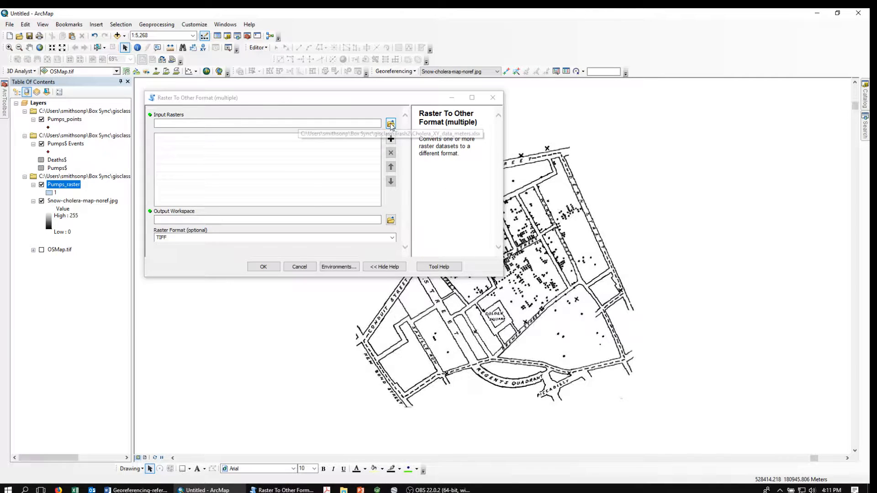
left_click(391, 124)
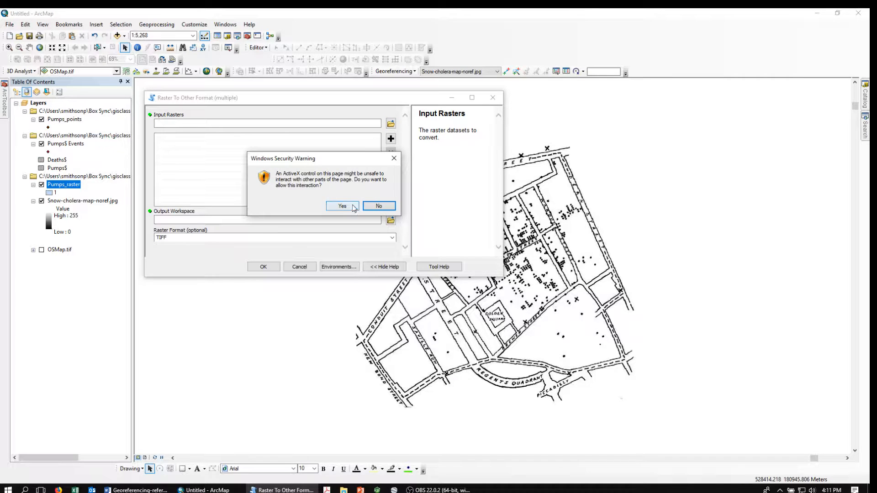
left_click(349, 207)
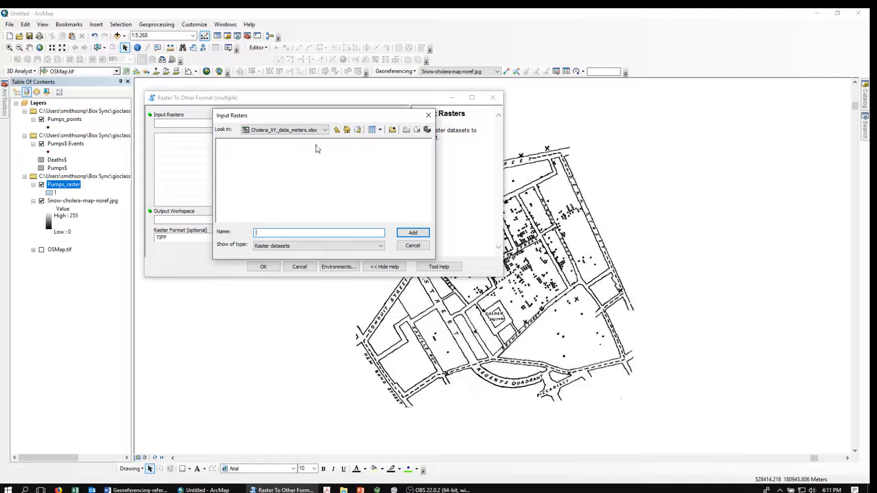
left_click(337, 130)
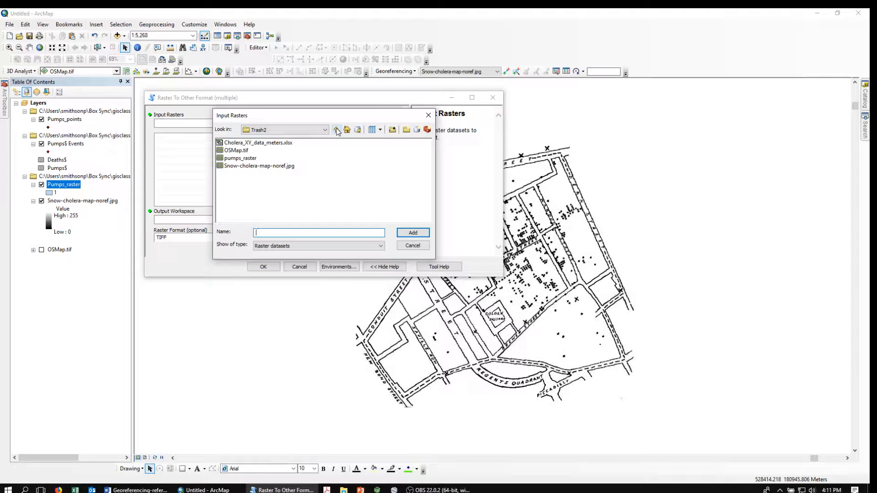
left_click(337, 130)
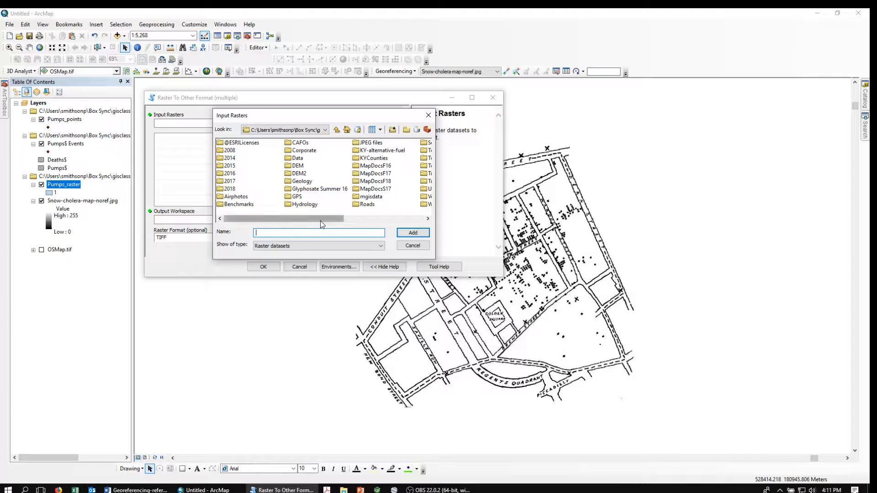
left_click_drag(315, 220, 382, 220)
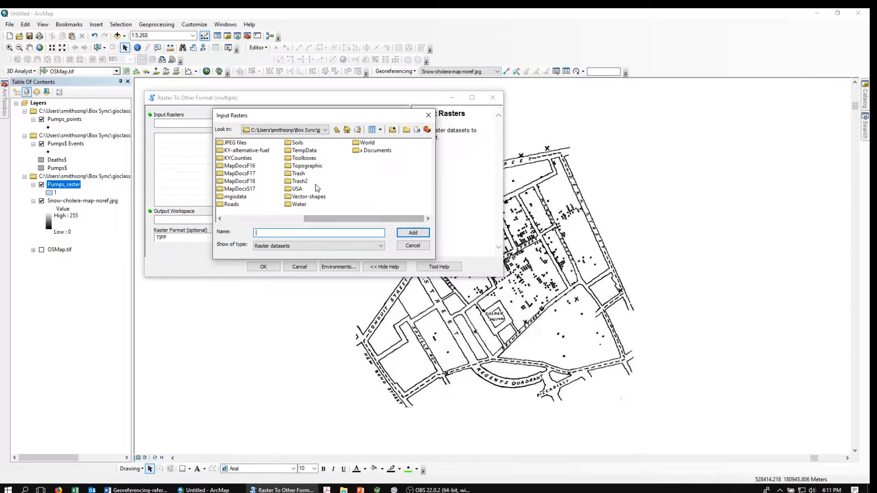
left_click(288, 181)
left_click(404, 234)
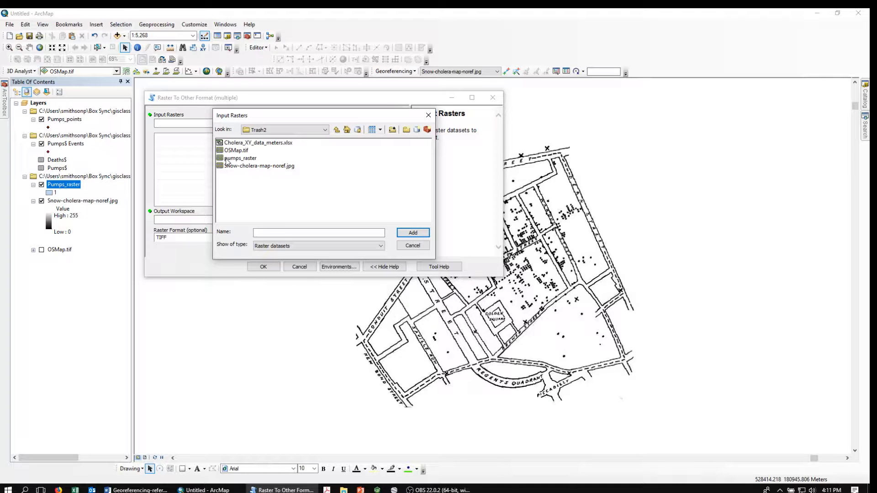
left_click(227, 160)
left_click(413, 232)
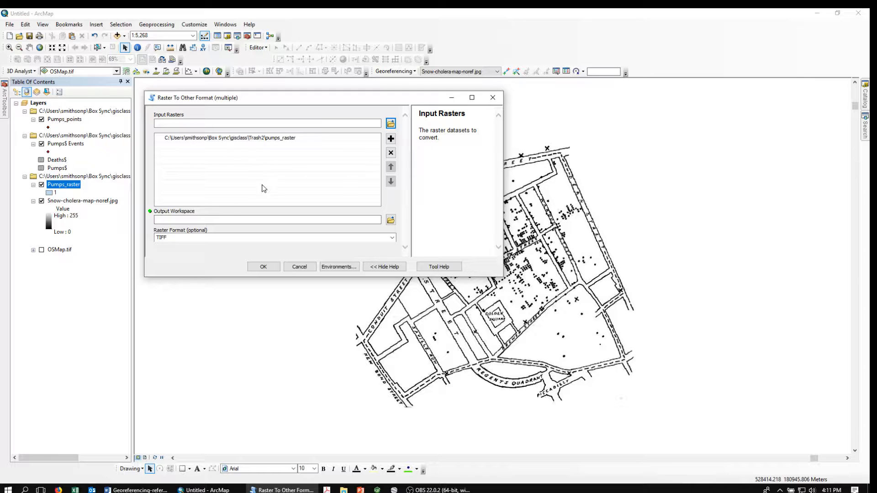
Set the output workspace to the Trash2 folder, run the conversion to TIFF and dismiss its completion report
left_click(390, 221)
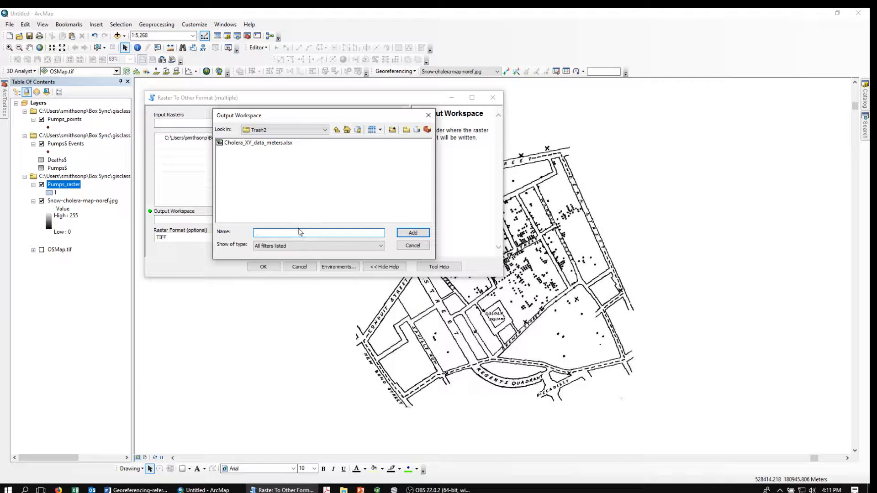
left_click(337, 131)
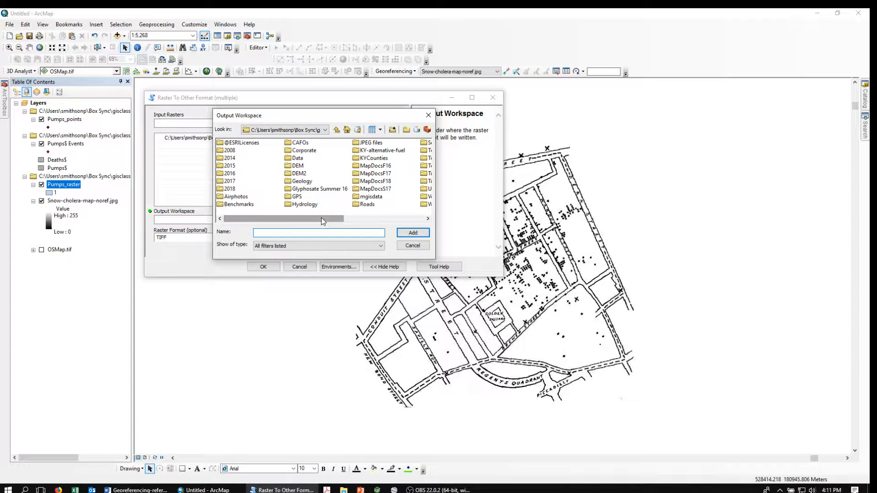
left_click_drag(321, 217, 362, 218)
left_click(365, 181)
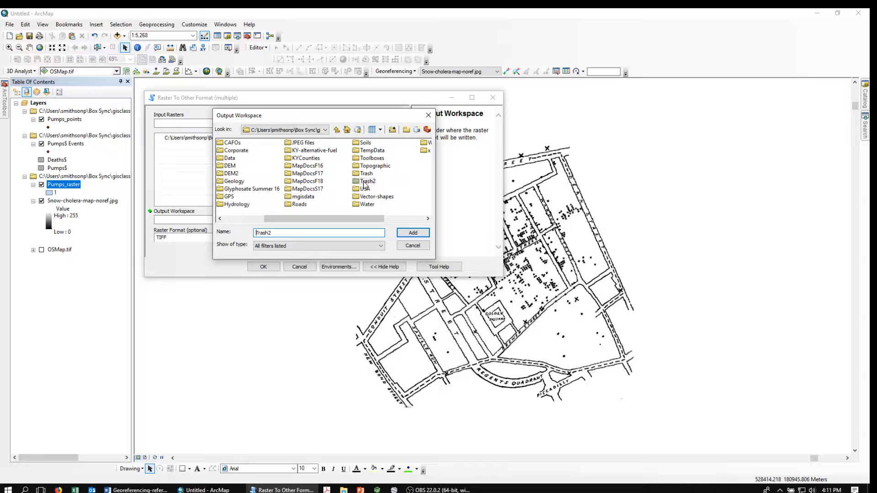
left_click(413, 233)
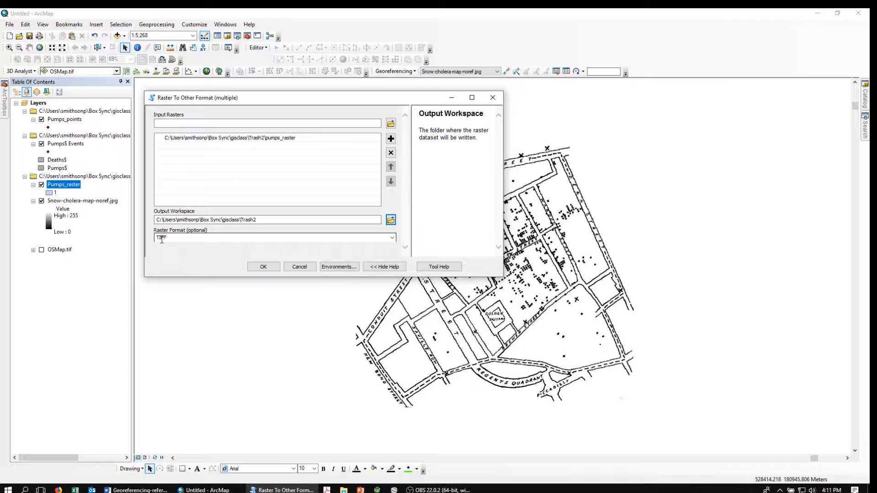
left_click(264, 267)
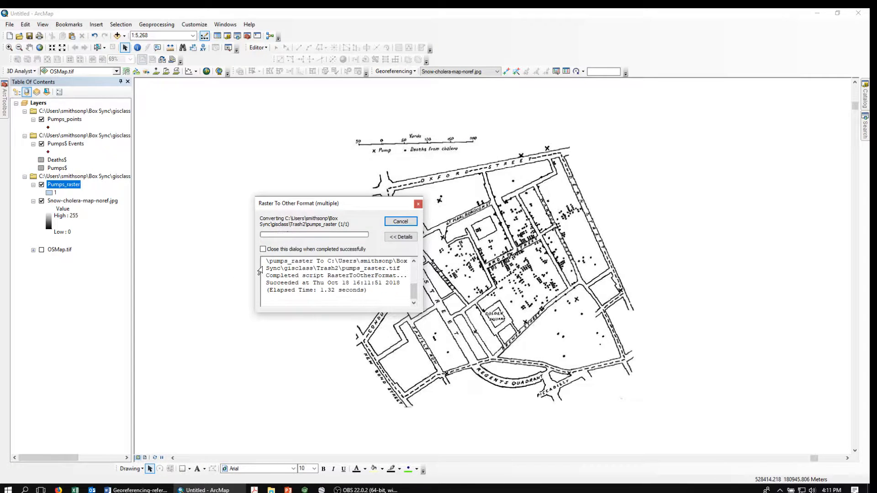
left_click(403, 222)
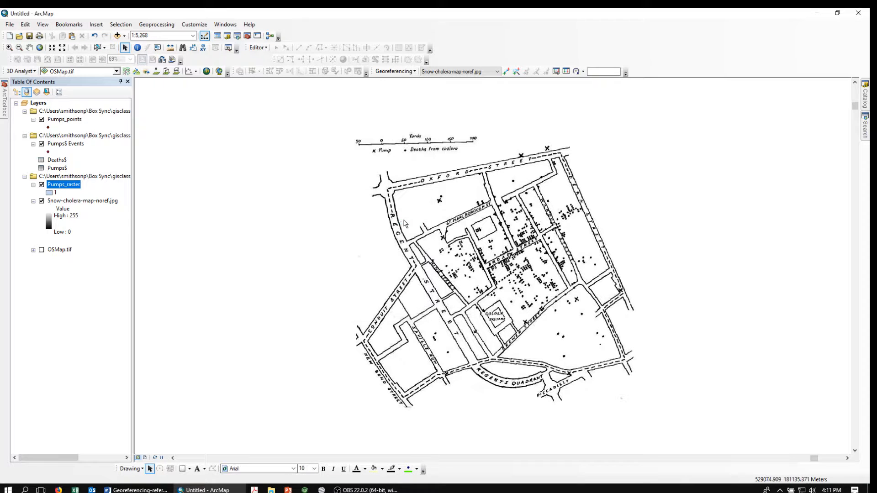
Add pumps_raster.tif from the Trash2 folder to the map
left_click(498, 71)
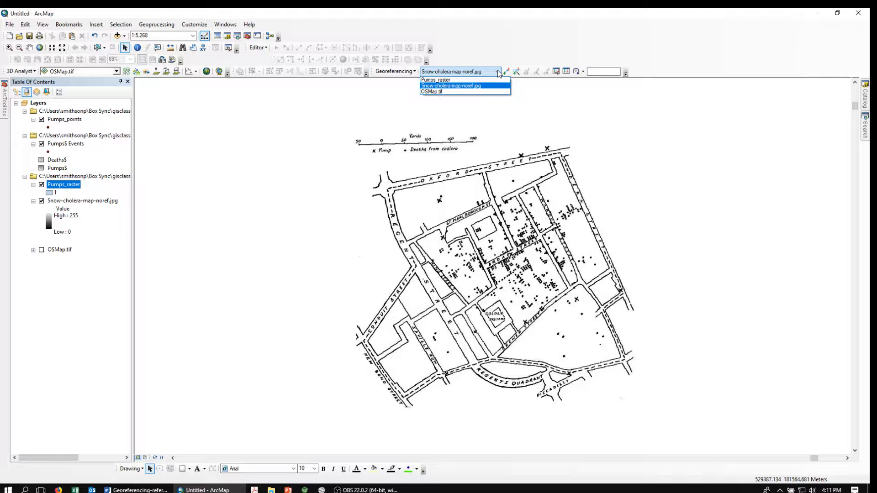
left_click(498, 73)
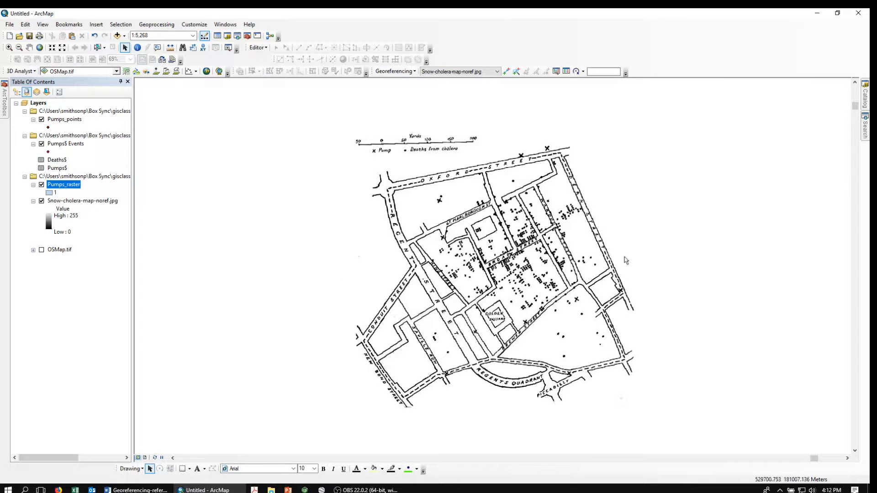
mouse_move(866, 104)
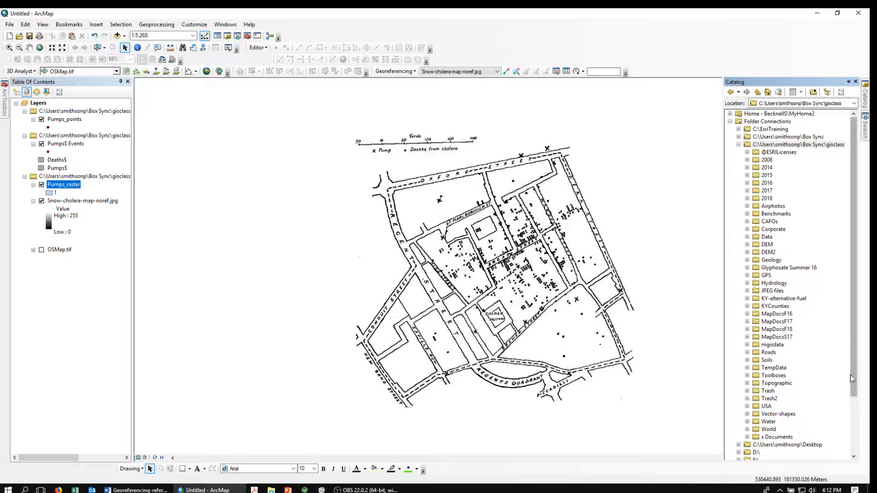
left_click(748, 398)
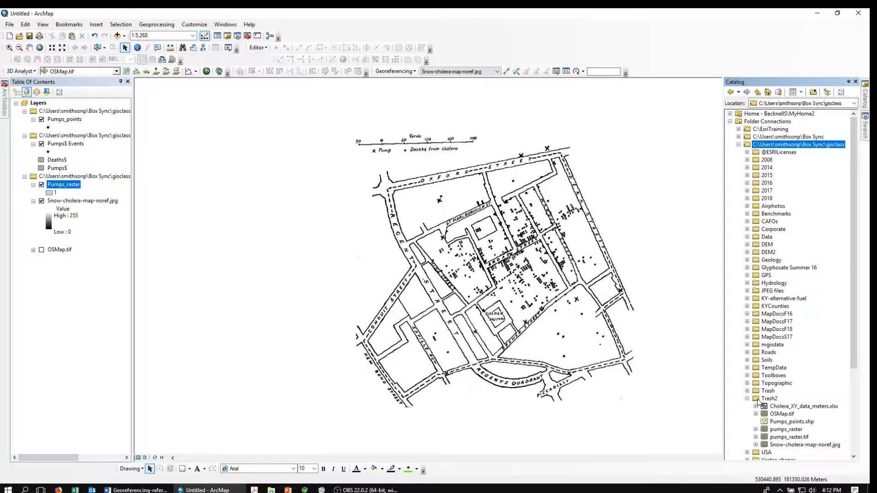
left_click_drag(780, 439, 514, 357)
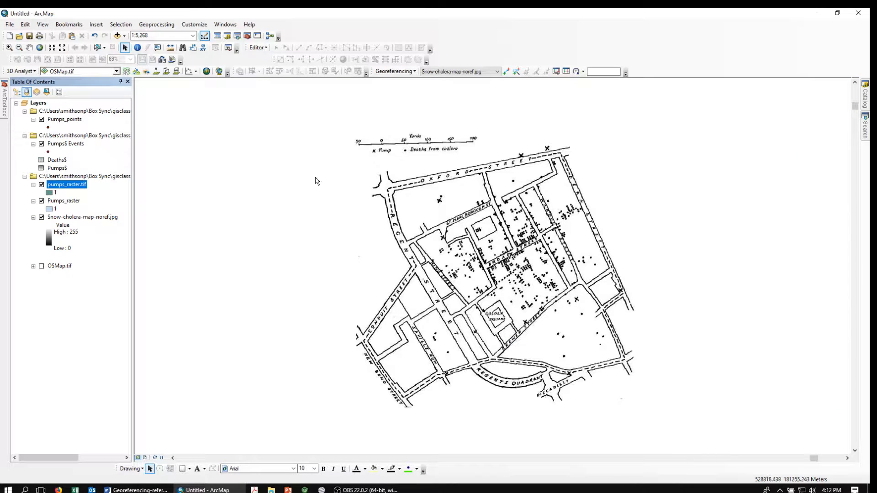
Remove the Pumps_raster and Pumps$ Events layers, and collapse the legend of Snow-cholera-map-noref.jpg
right_click(62, 202)
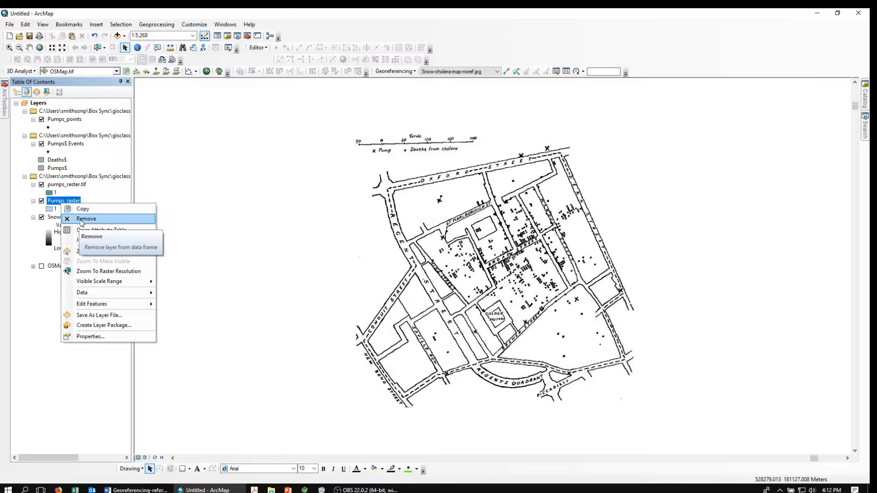
left_click(81, 220)
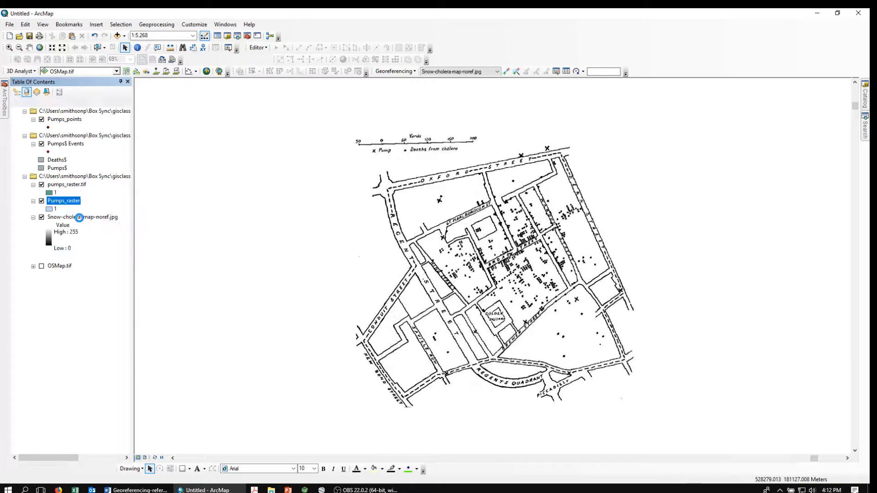
right_click(71, 145)
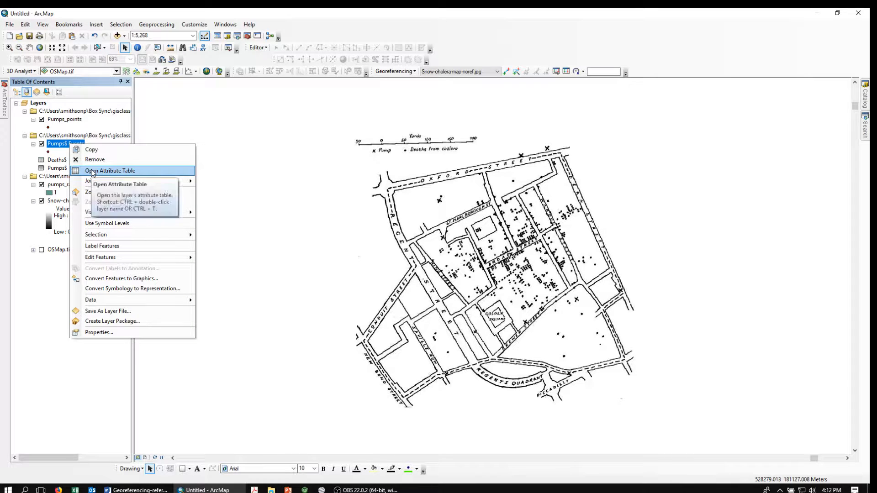
left_click(93, 159)
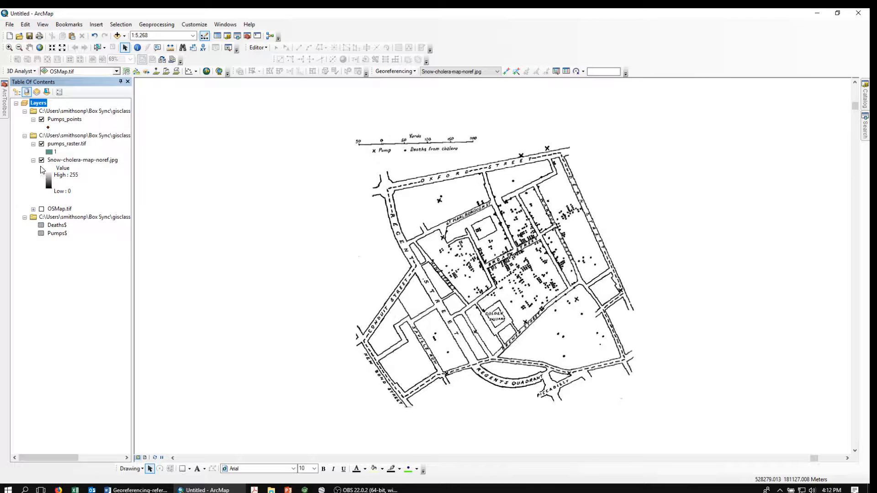
left_click(33, 160)
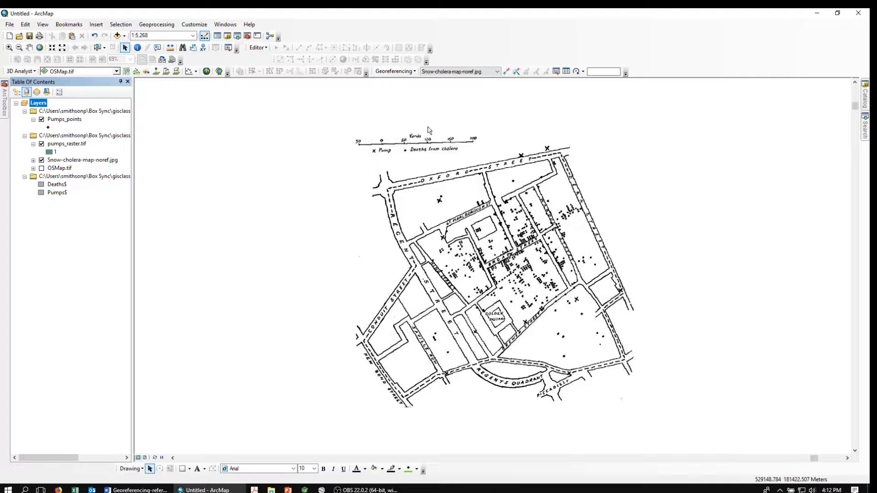
Choose pumps_raster.tif as the layer to georeference and fit it to the current display
left_click(497, 72)
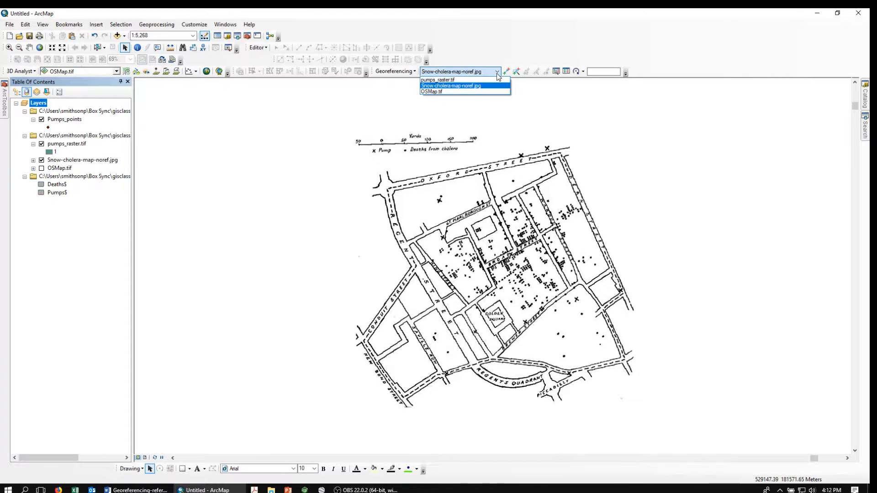
left_click(438, 80)
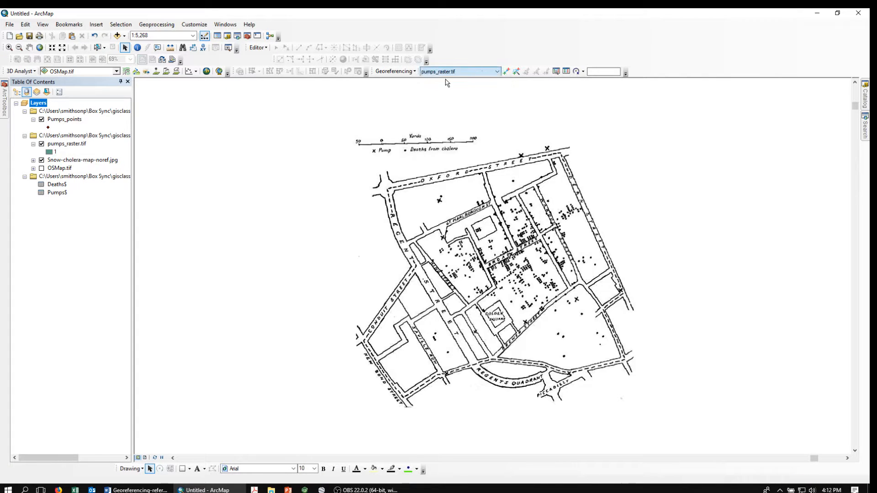
left_click(412, 71)
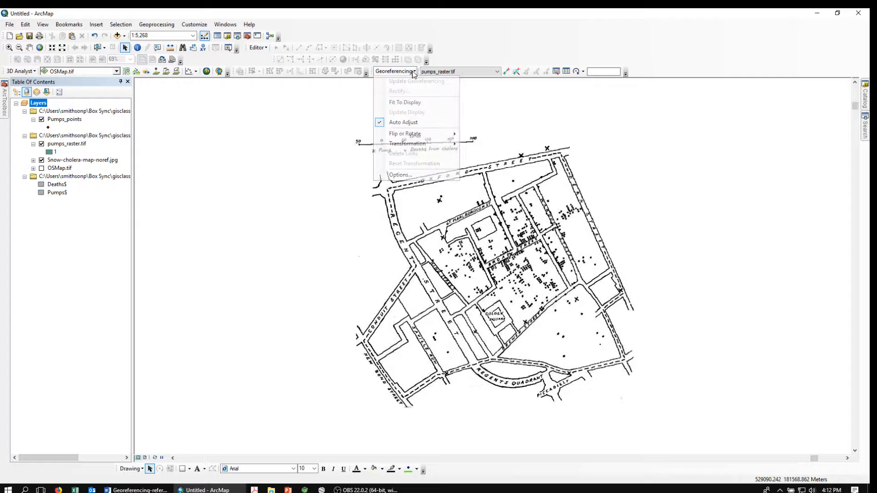
left_click(395, 105)
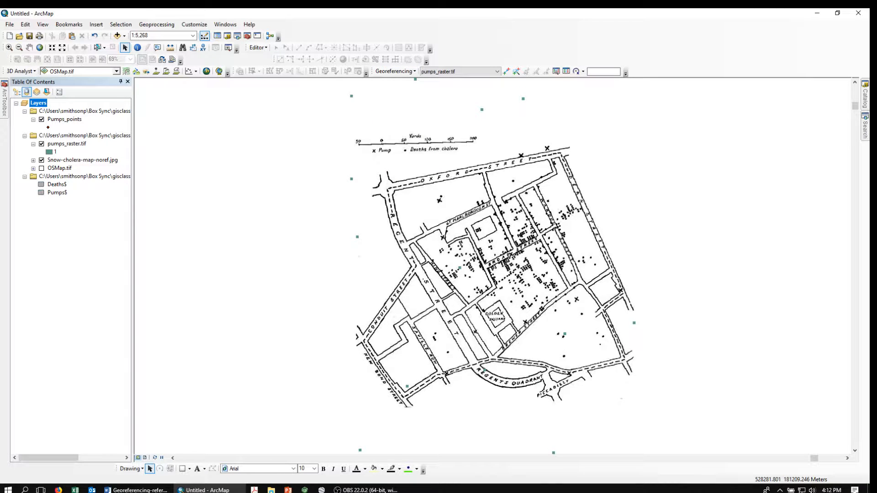
Change the fill color of the pumps_raster.tif symbol to red
left_click(48, 152)
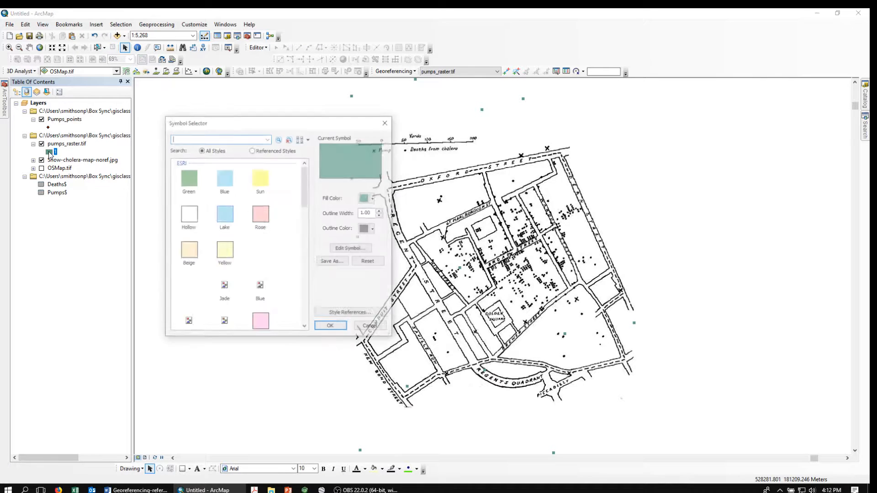
left_click(373, 199)
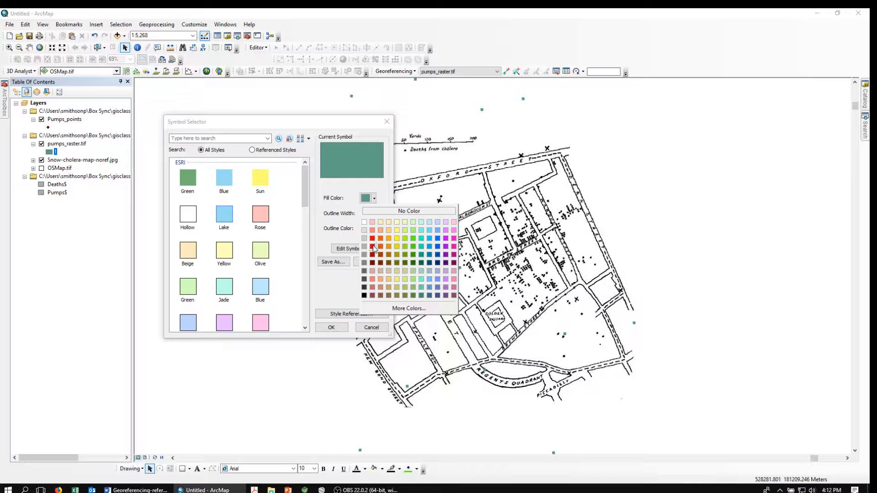
left_click(373, 246)
left_click(323, 329)
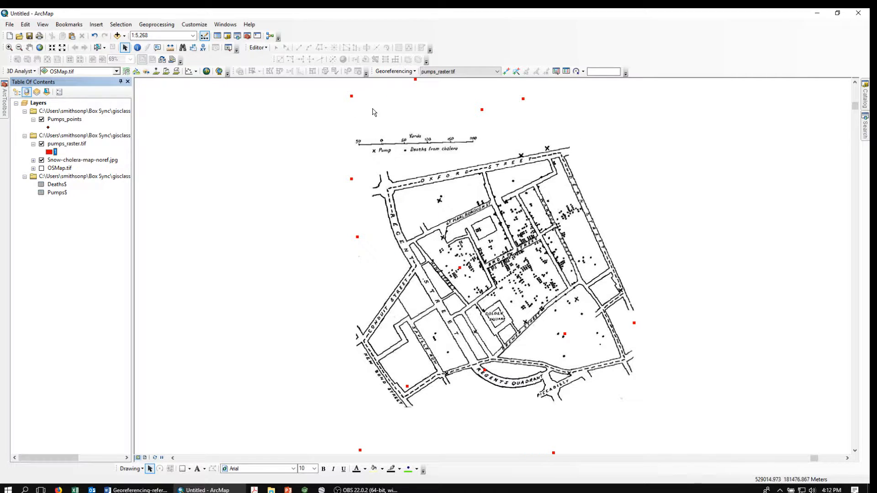
Add a control point linking the northeasternmost pump cell of pumps_raster.tif to the pump cross above Oxford Street's east end
left_click(506, 71)
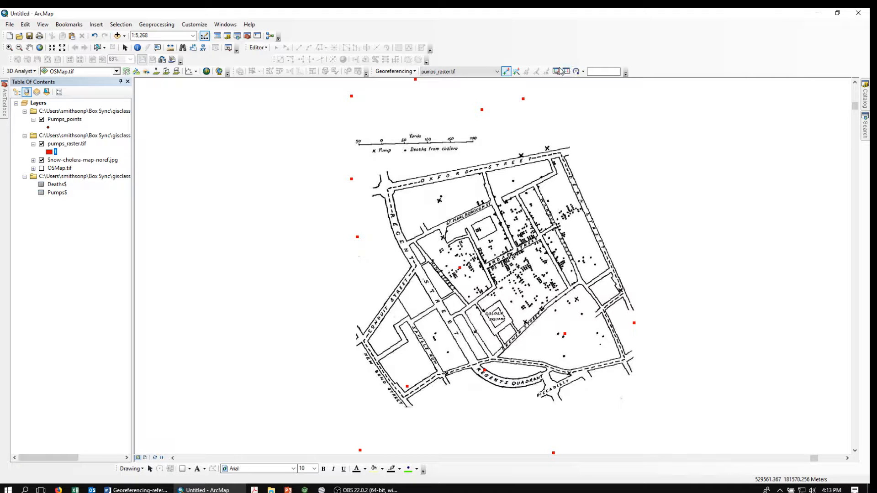
left_click(523, 98)
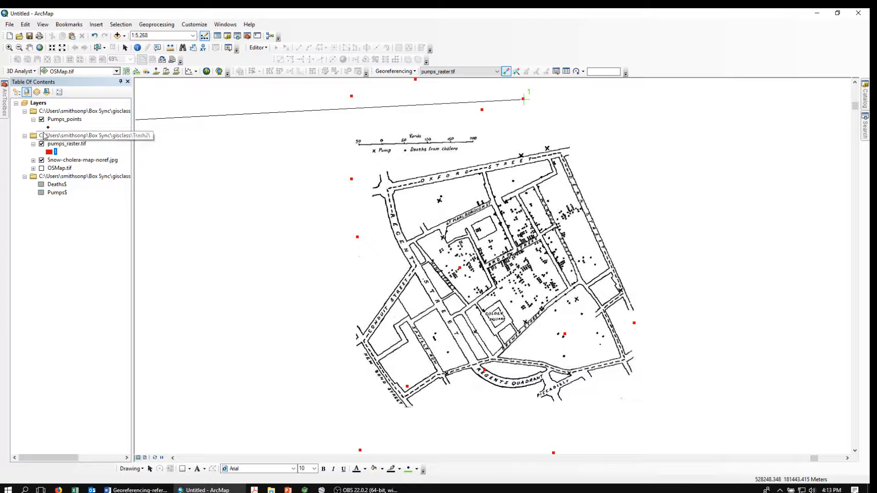
left_click(546, 148)
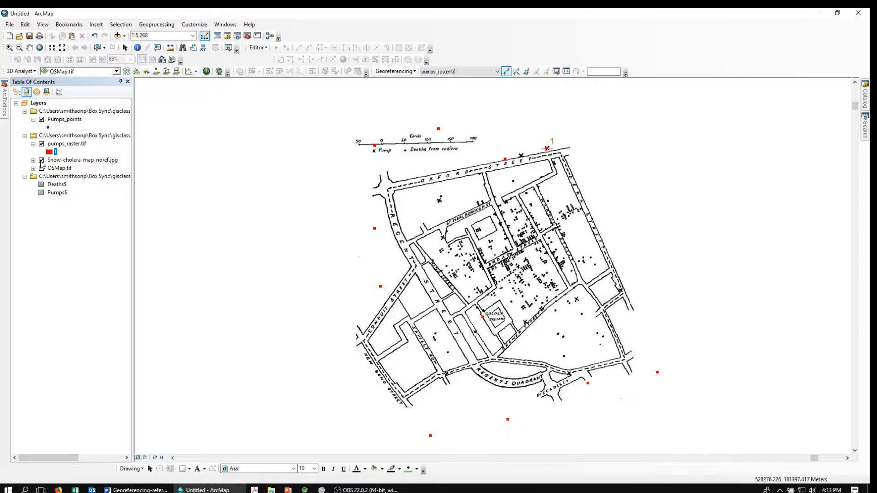
Add a second control point linking the pump cell just west of the first to the neighbouring pump cross on Oxford Street
left_click(41, 160)
left_click(505, 159)
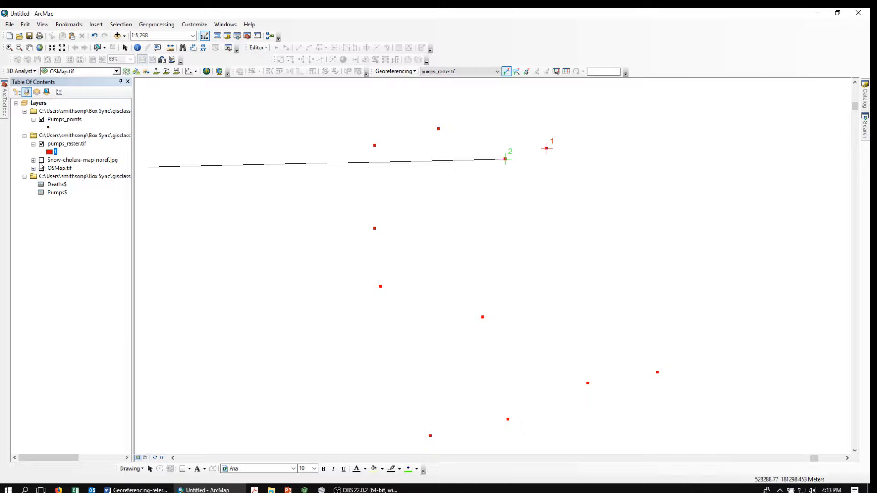
left_click(42, 160)
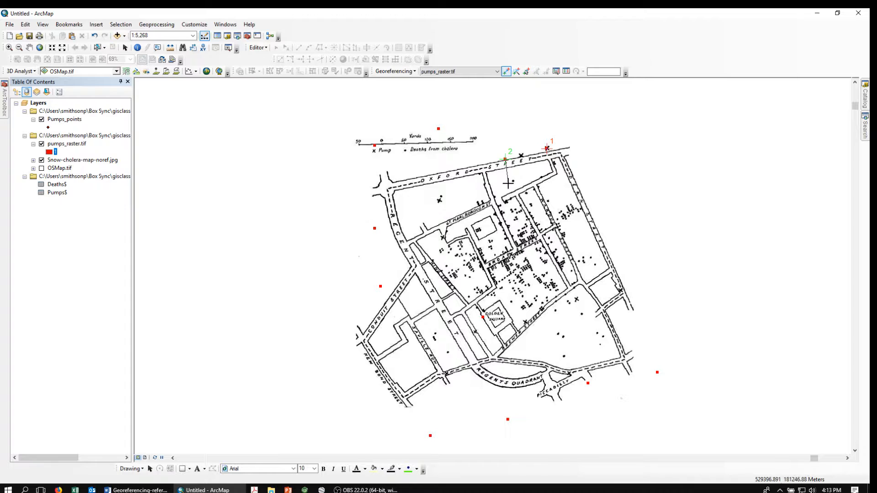
left_click(522, 155)
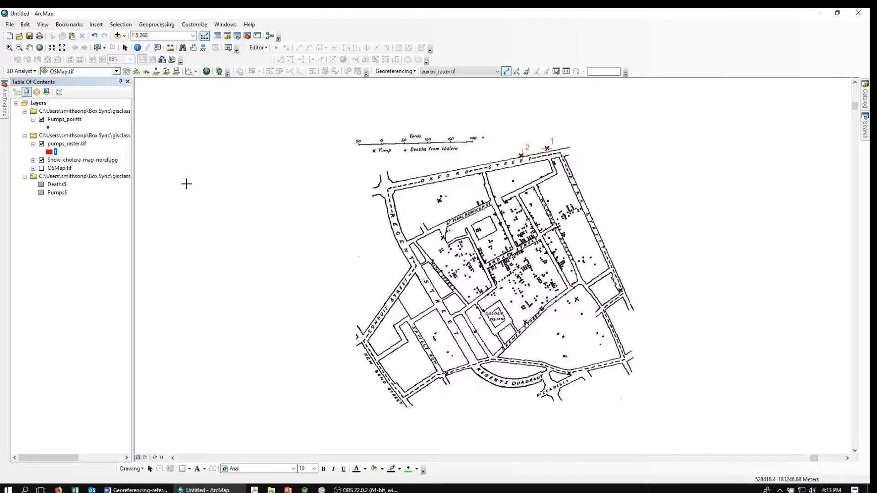
Add a third control point linking the southeasternmost pump cell of pumps_raster.tif to the pump cross beside Piccadilly
left_click(42, 160)
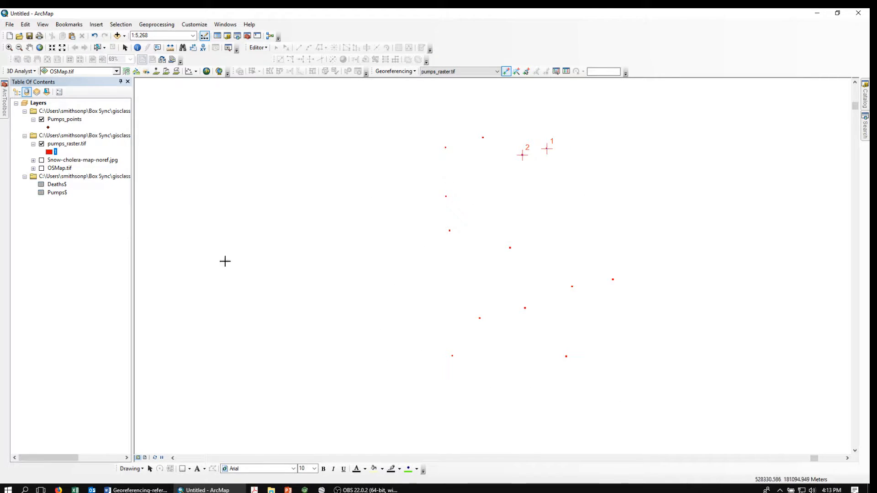
left_click(566, 356)
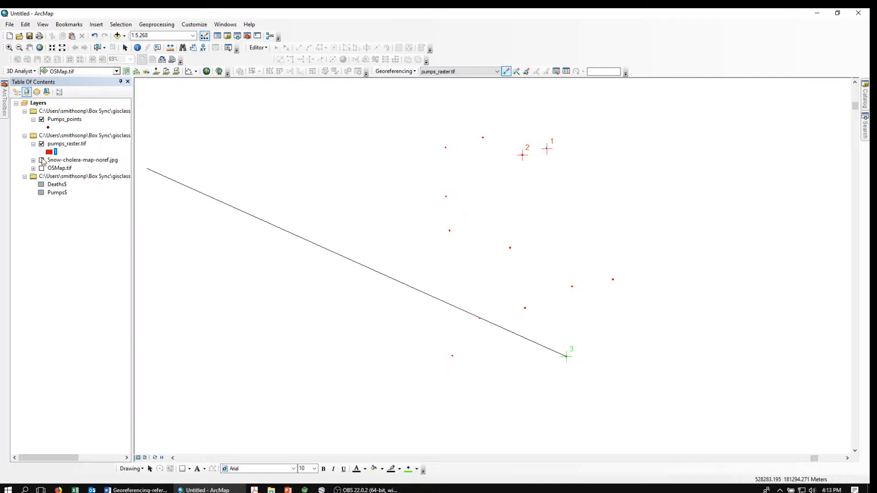
left_click(42, 160)
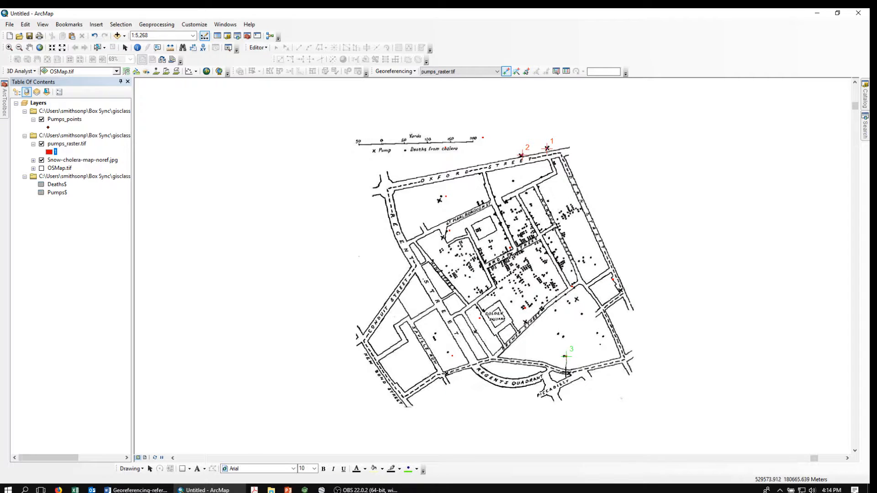
left_click(570, 372)
Add a fourth control point linking the western pump cell below Oxford Street to the pump cross northwest of Gt Marlborough Street
left_click(42, 160)
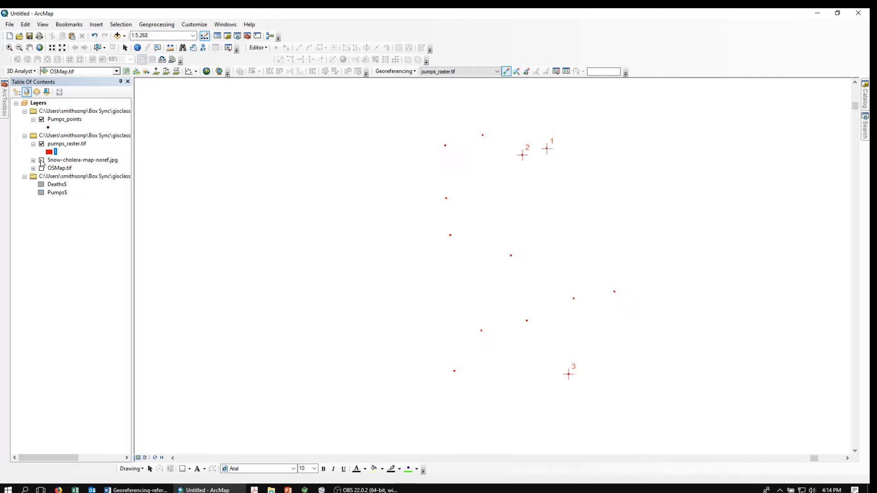
left_click(446, 197)
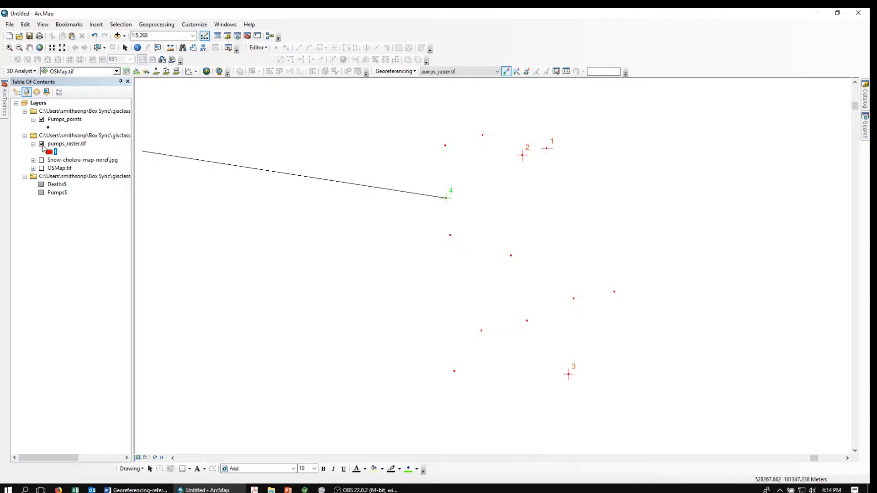
left_click(42, 160)
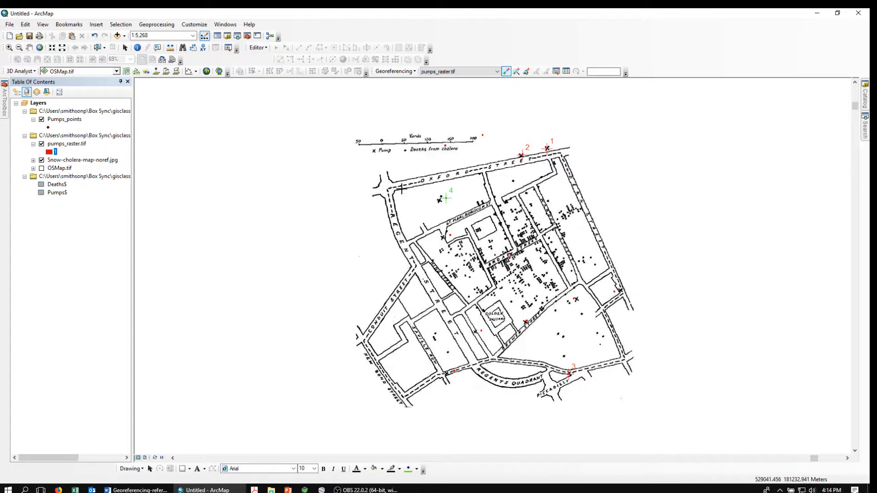
left_click(440, 200)
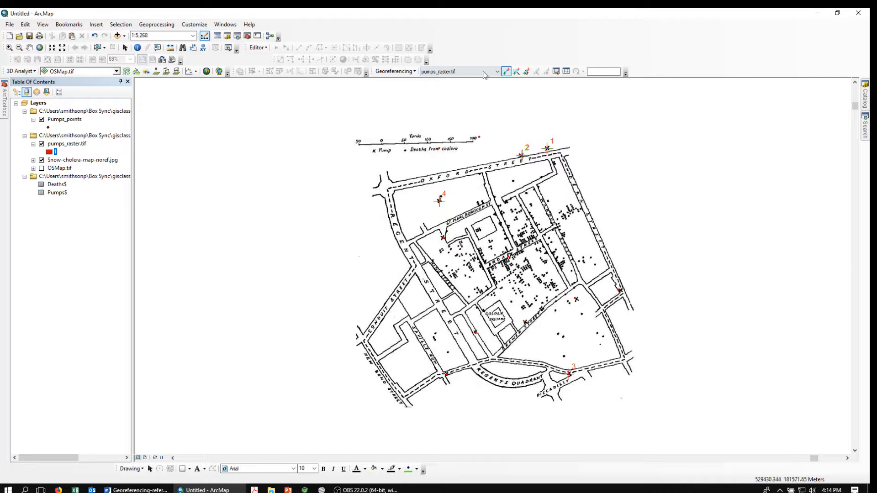
Review the control point residuals in the link table and update the georeferencing of pumps_raster.tif
left_click(566, 71)
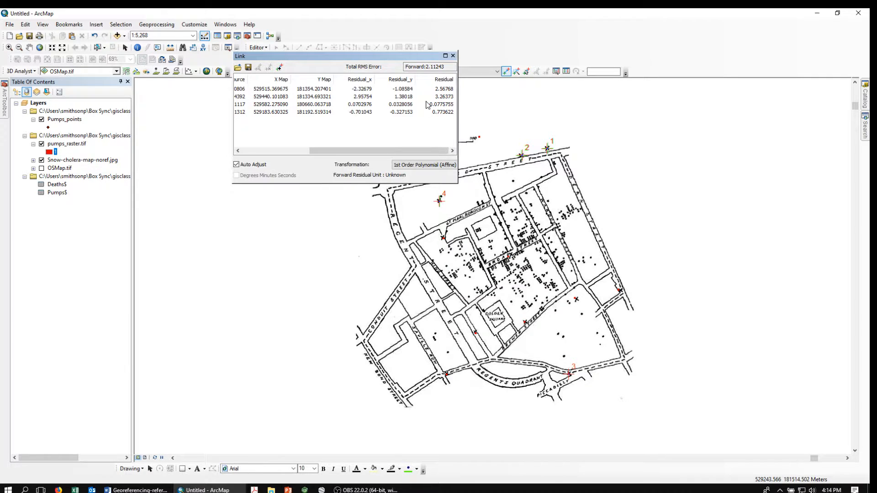
left_click(454, 56)
left_click(395, 71)
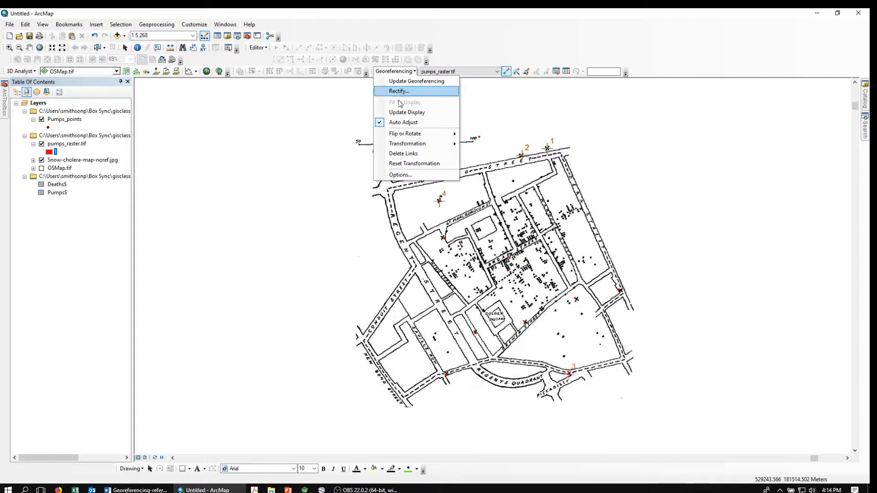
left_click(396, 81)
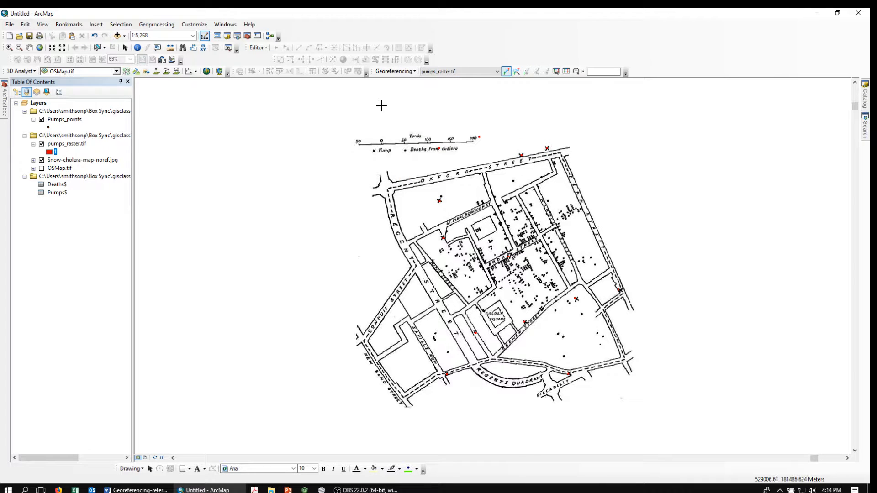
left_click(125, 48)
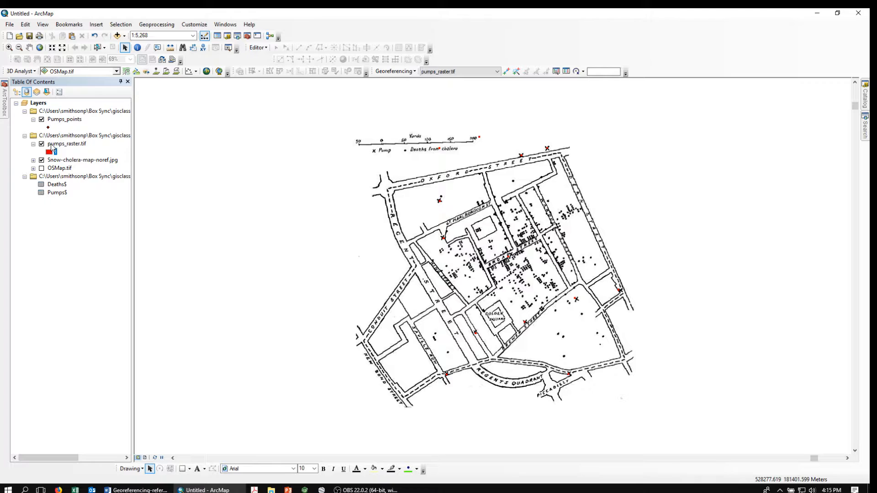
Start the Raster to Point conversion tool with pumps_raster.tif as the input raster
left_click(6, 106)
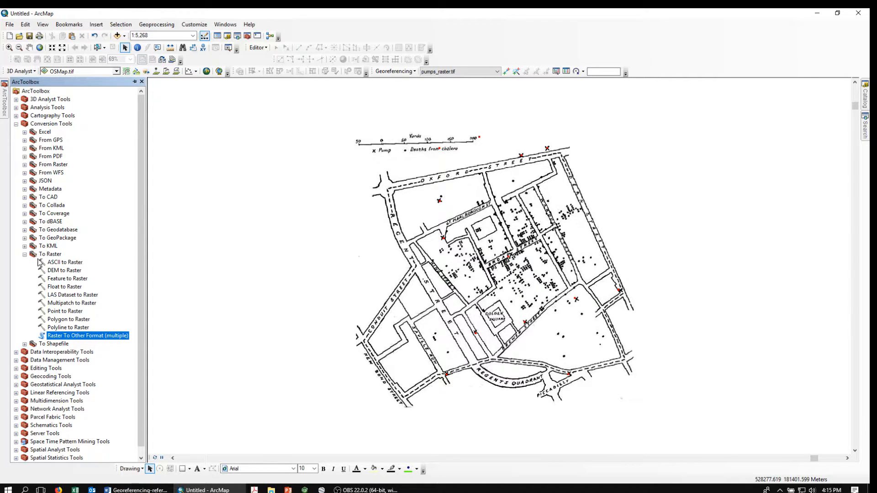
left_click(24, 254)
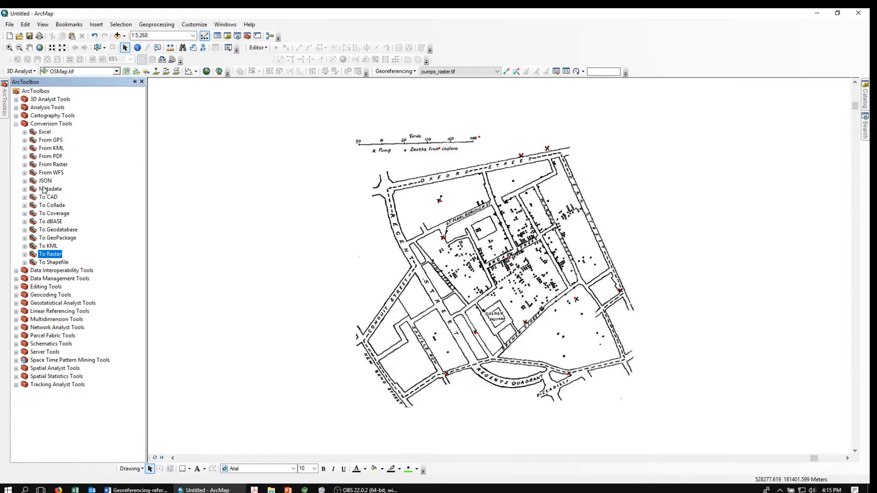
left_click(25, 165)
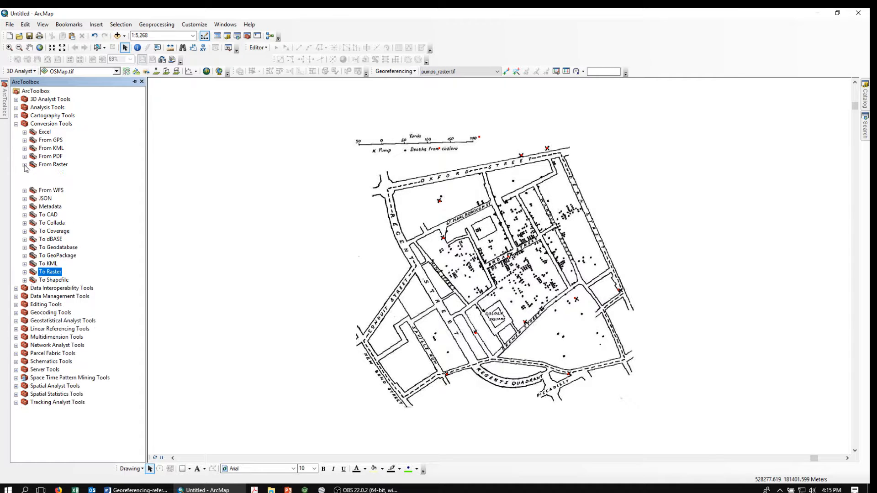
double_click(64, 189)
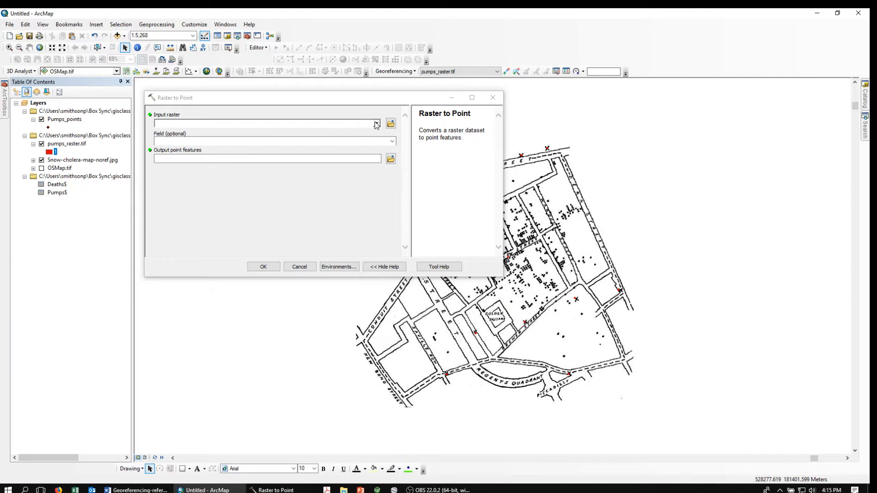
left_click(376, 124)
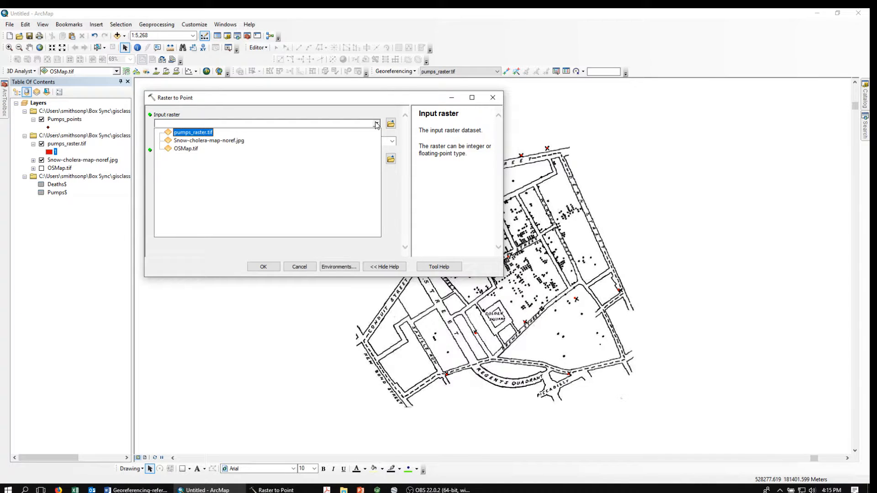
left_click(191, 133)
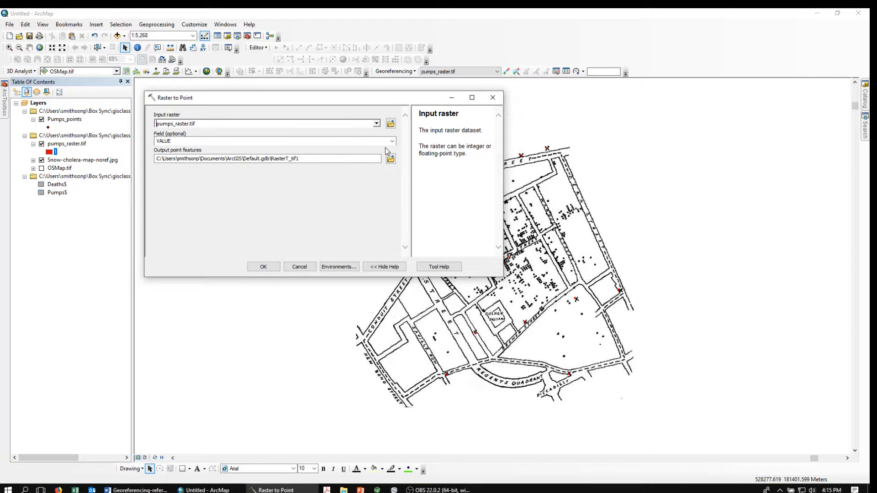
Set the output point features to Pumps_points_ref.shp in the Trash2 folder and run the conversion
left_click(233, 158)
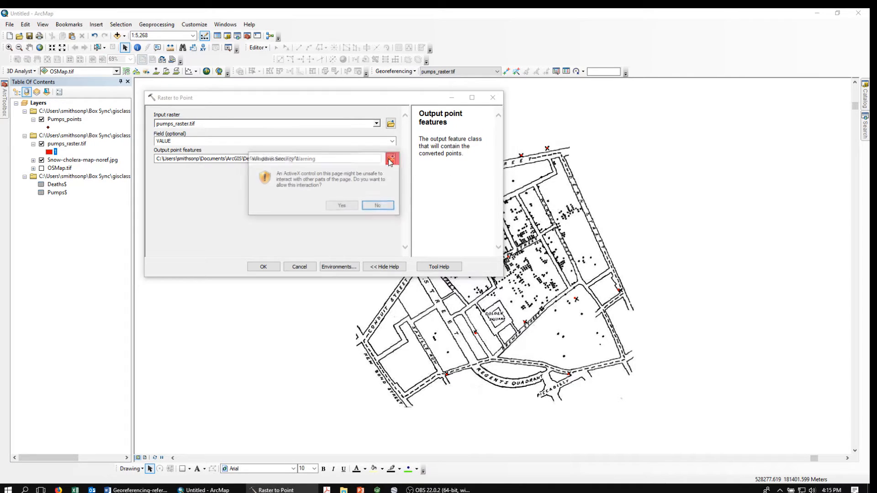
left_click(342, 206)
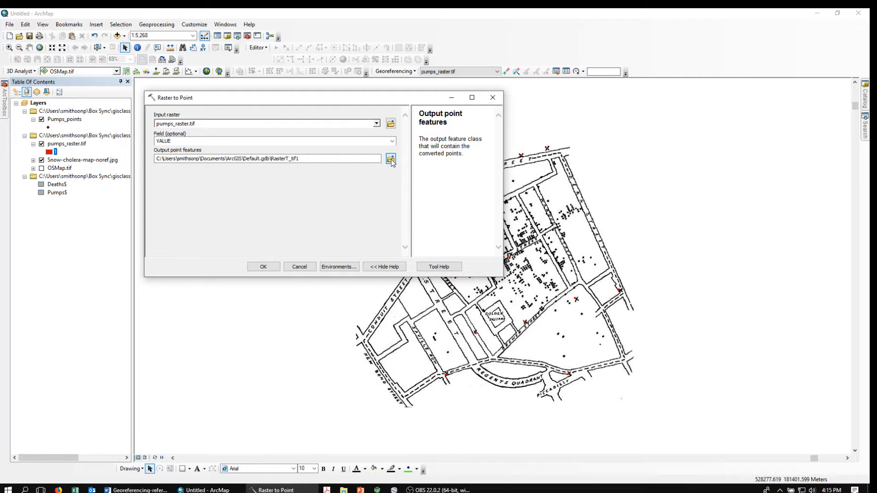
left_click(391, 158)
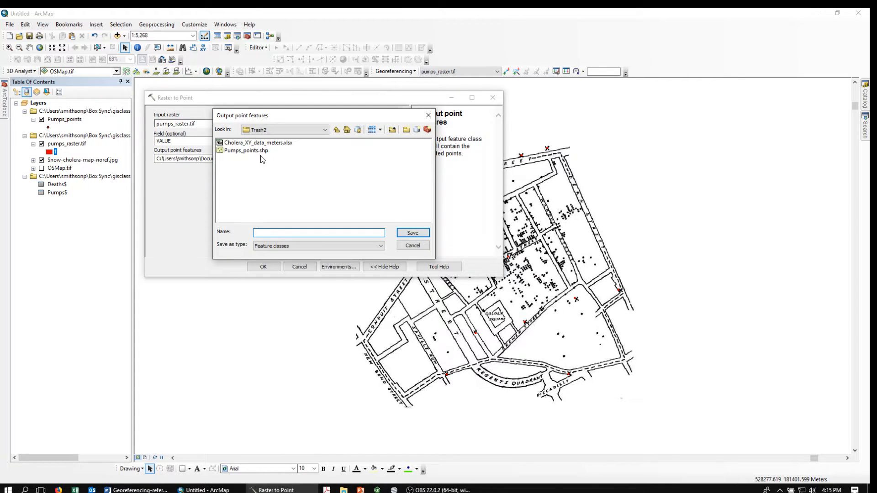
left_click(246, 151)
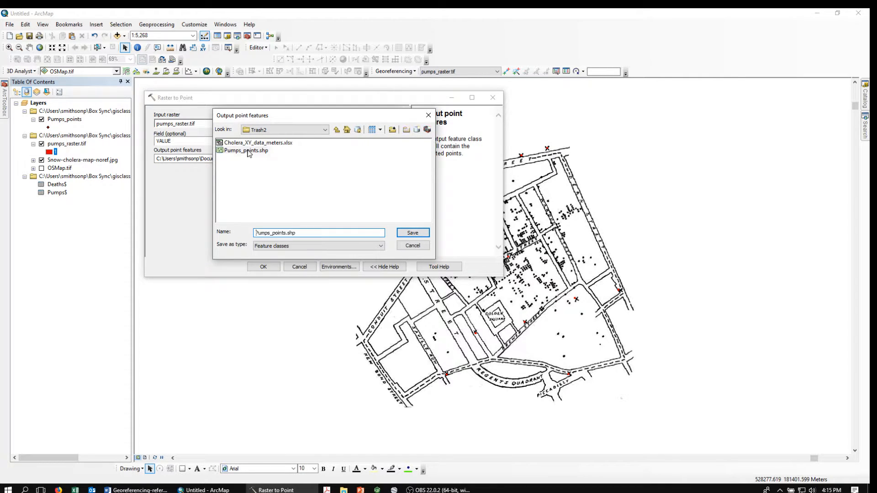
left_click(287, 233)
type("_ref")
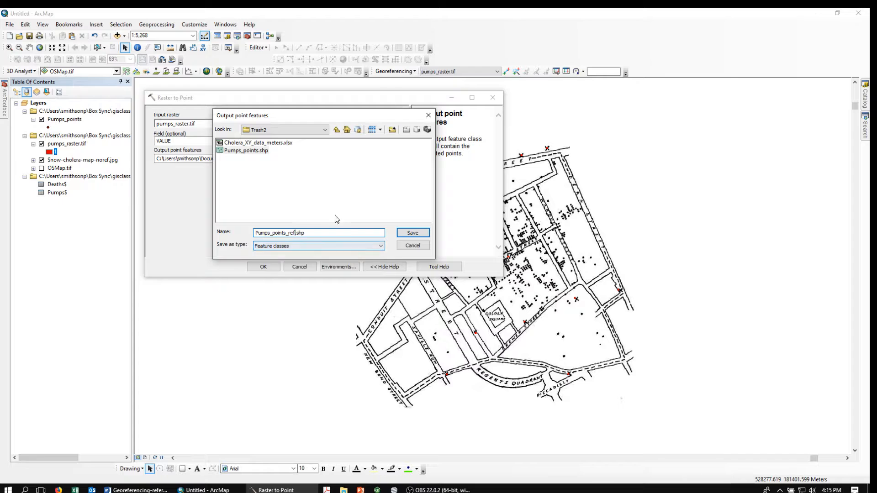
left_click(414, 234)
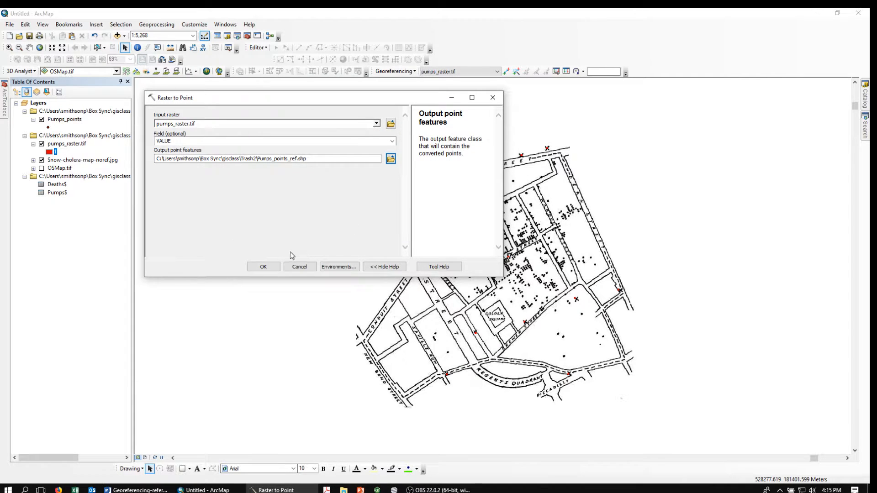
left_click(263, 268)
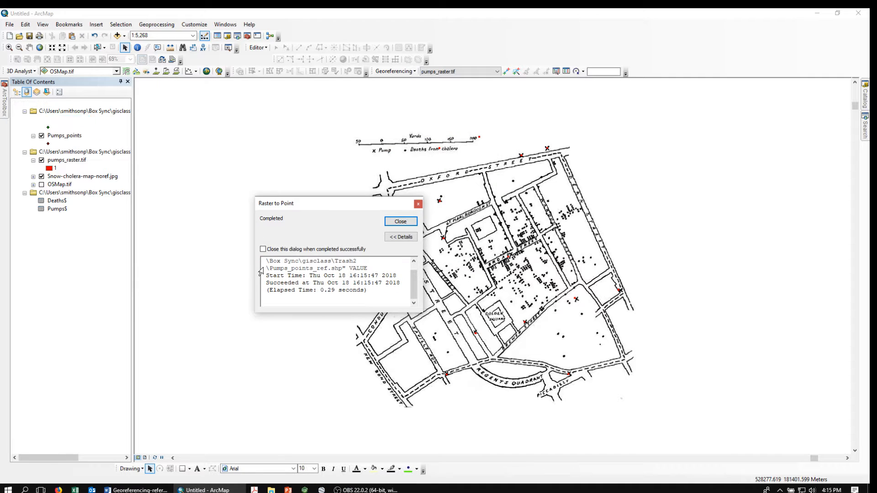
left_click(395, 223)
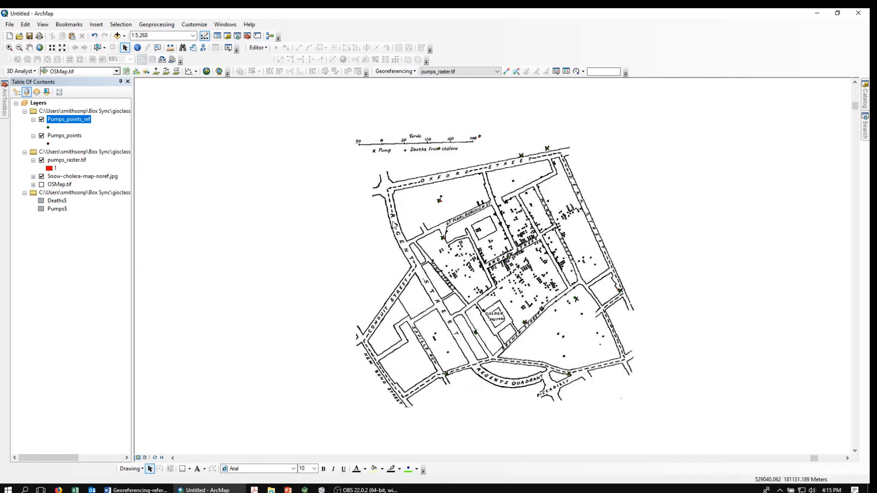
Remove the Pumps_points layer and hide Snow-cholera-map-noref.jpg
right_click(61, 136)
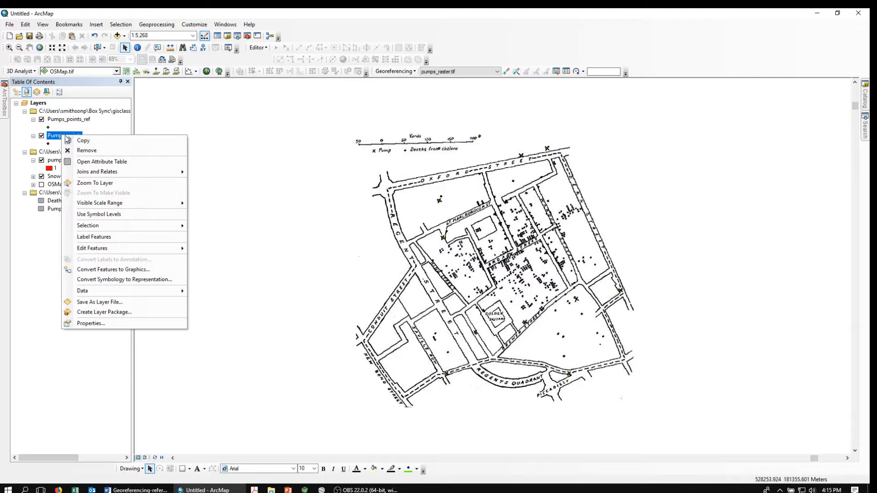
left_click(86, 151)
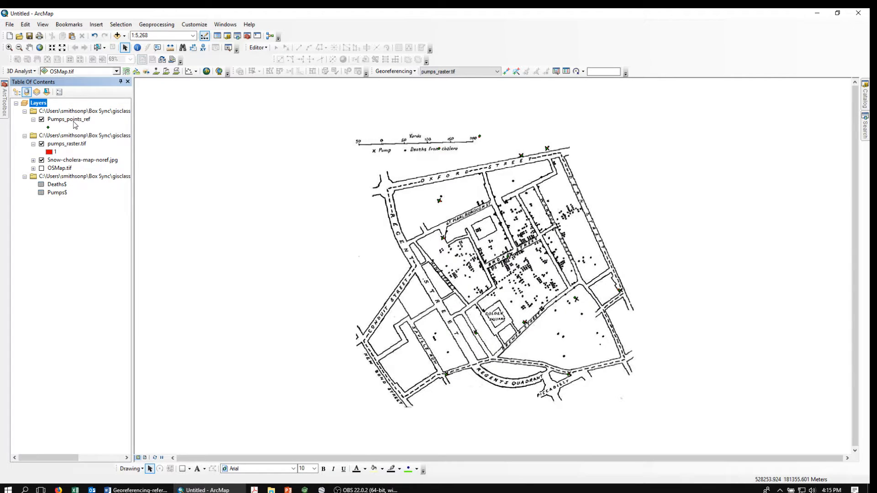
right_click(66, 121)
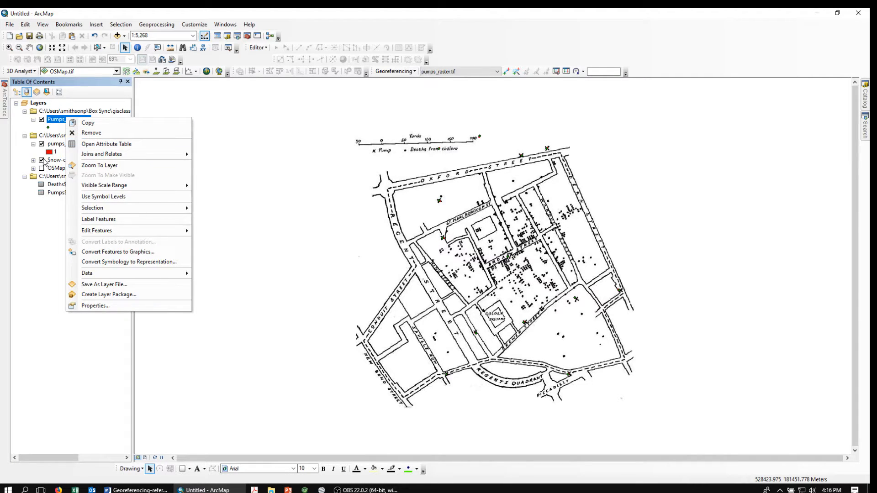
left_click(42, 161)
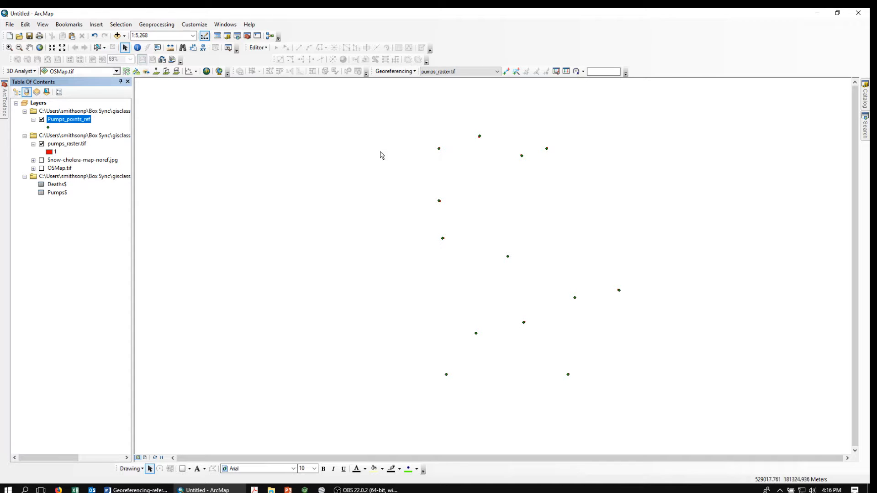
Activate the Identify tool and briefly show Snow-cholera-map-noref.jpg to compare its pump crosses with the Pumps_points_ref points
left_click(138, 48)
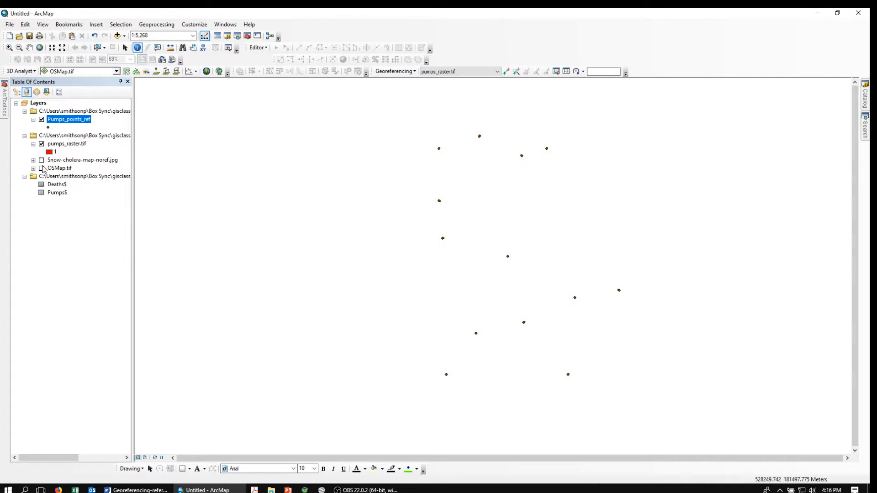
left_click(42, 160)
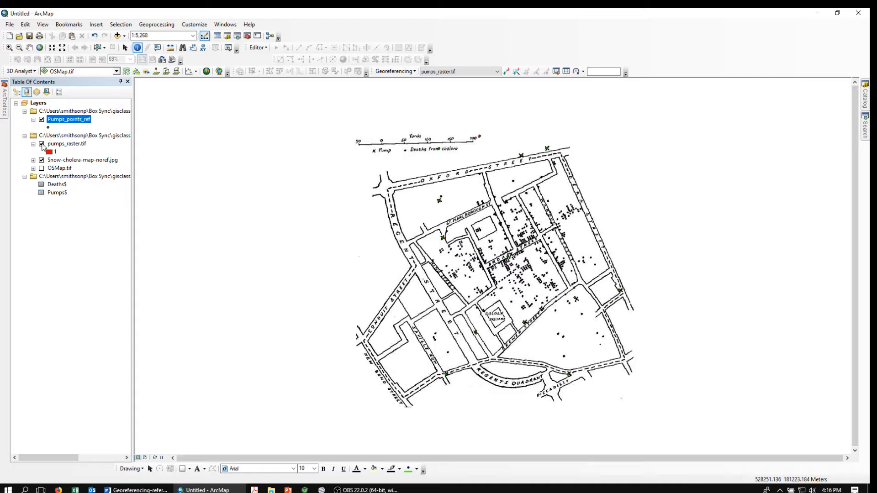
left_click(41, 160)
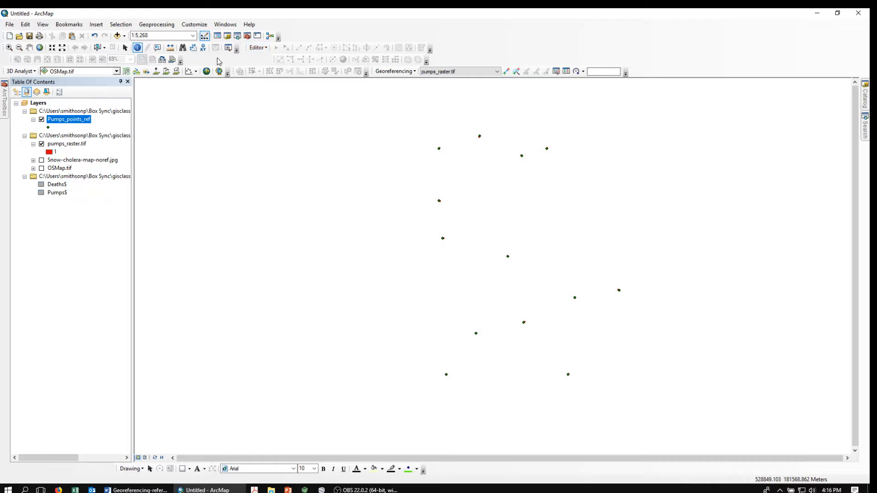
Identify the central pump point in Pumps_points_ref to read its pointid, and close the results
left_click(138, 48)
left_click(508, 257)
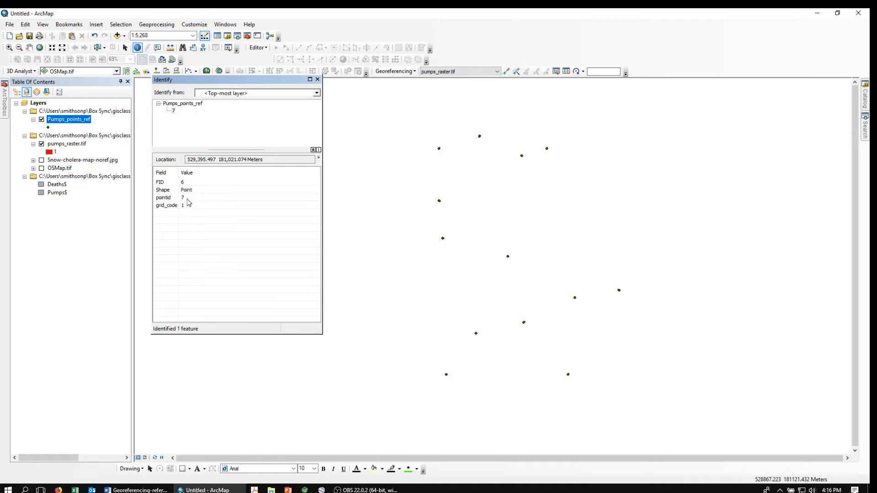
left_click(317, 80)
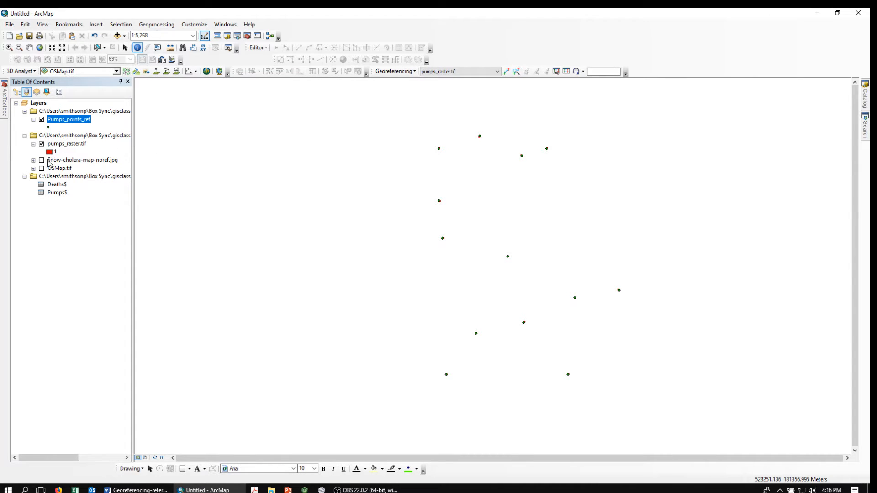
Symbolize Pumps_points_ref by unique values of pointid, adding only value 7 and removing the blank entry
double_click(59, 120)
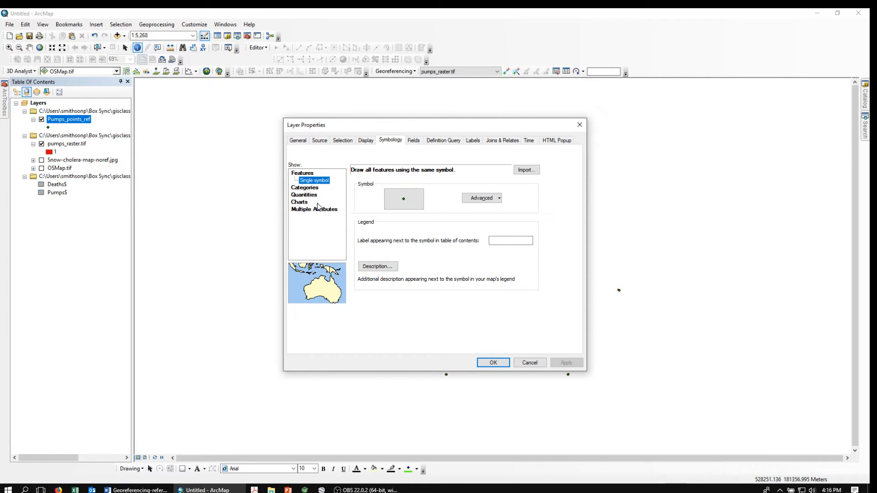
left_click(309, 189)
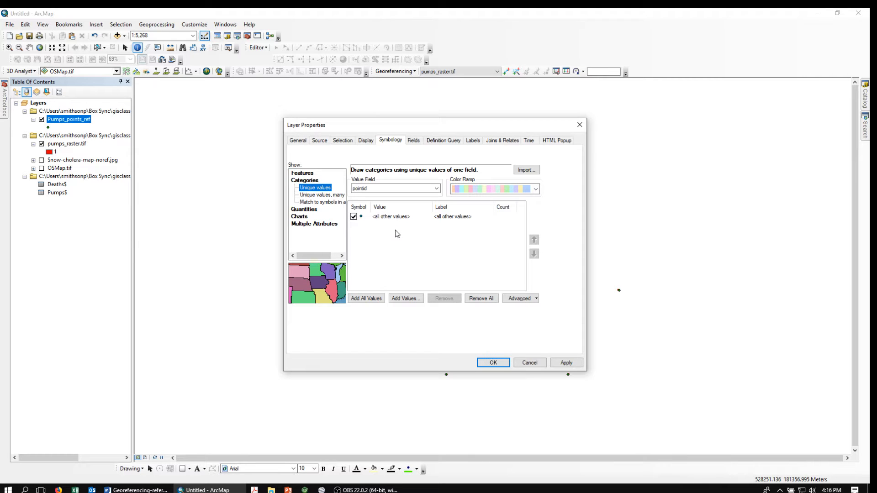
left_click(405, 299)
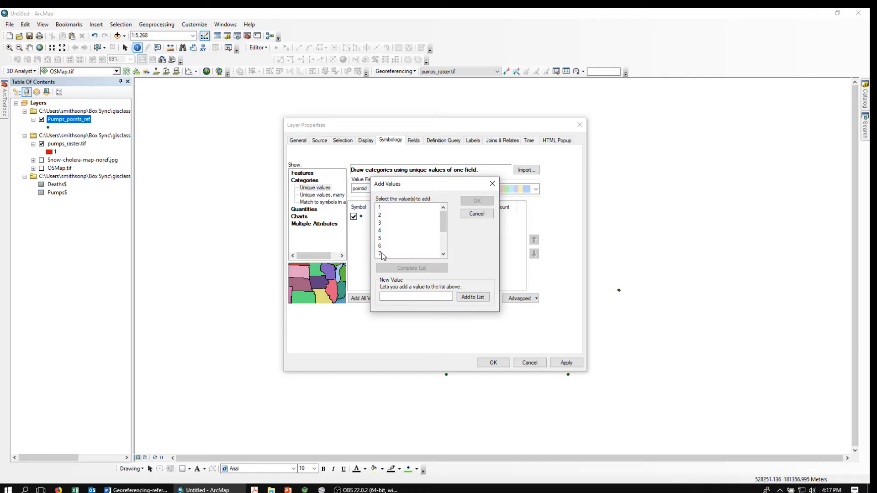
left_click_drag(437, 187, 462, 206)
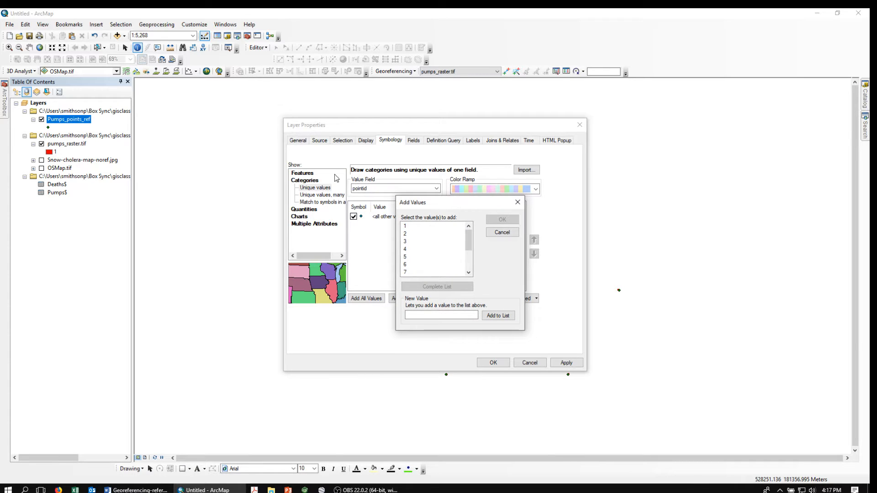
left_click(407, 273)
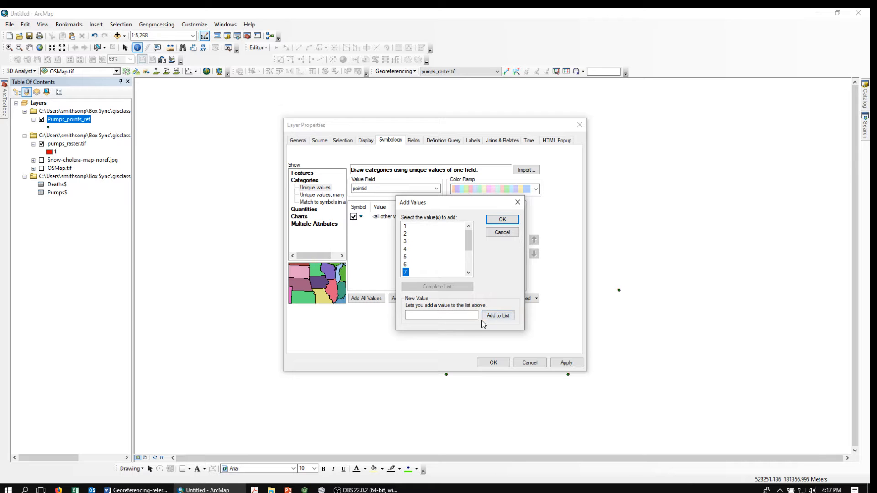
left_click(499, 317)
left_click(503, 220)
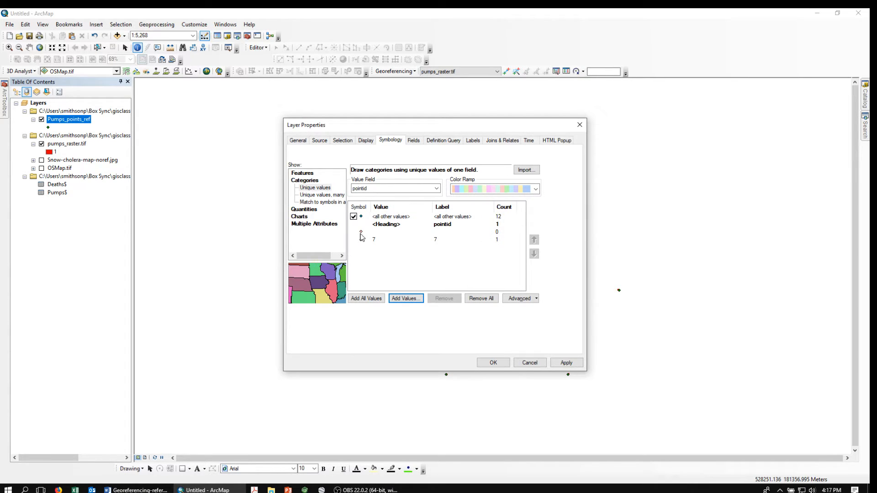
left_click(360, 233)
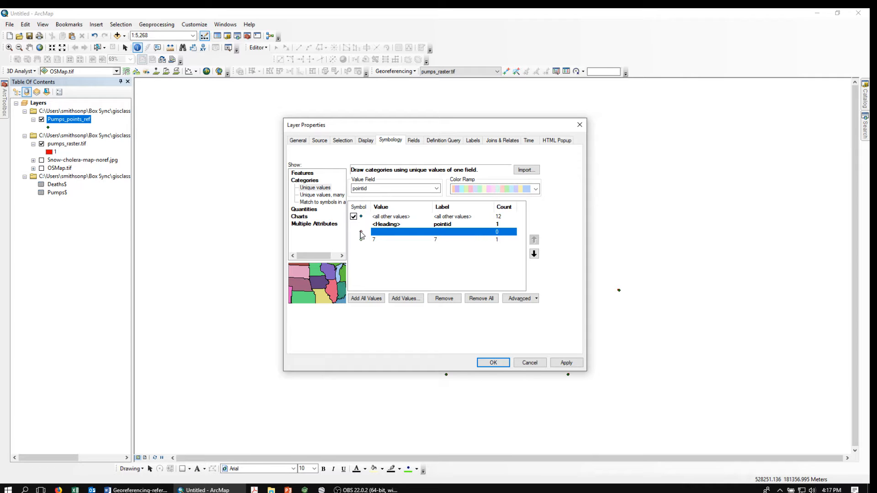
left_click(445, 298)
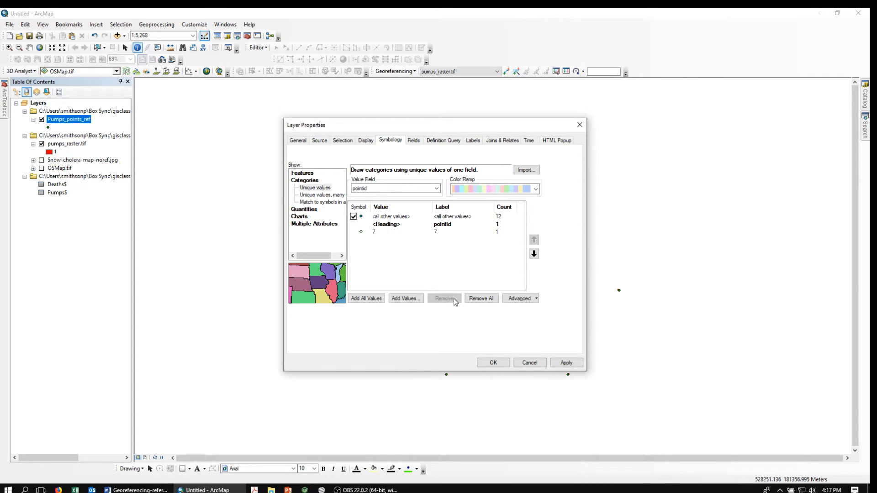
Give the pointid 7 value a red Star 3 symbol with size 45
double_click(361, 233)
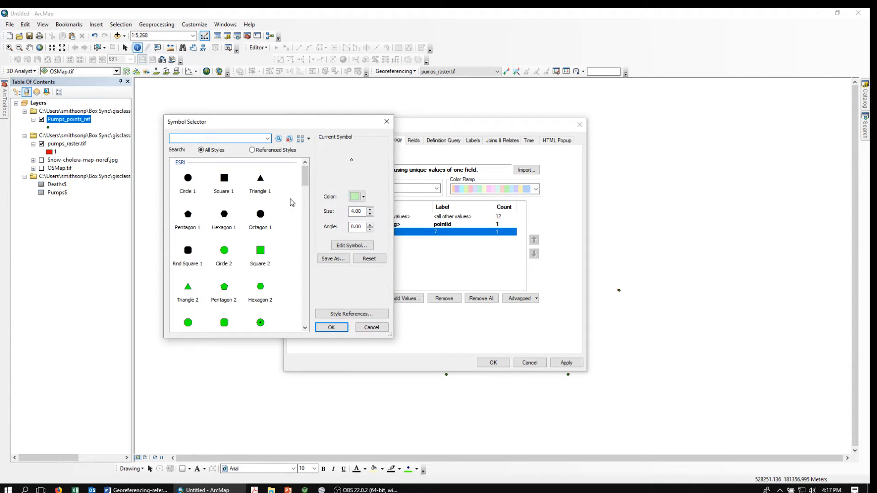
left_click_drag(306, 184, 307, 209)
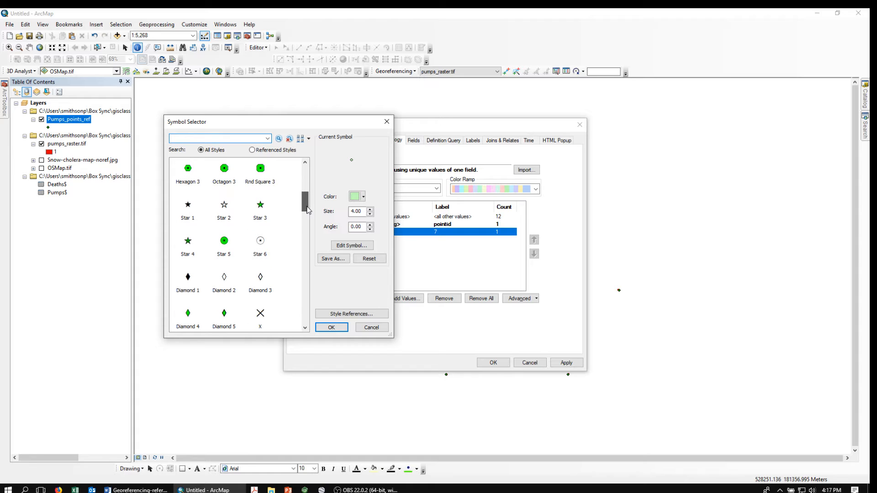
left_click(260, 205)
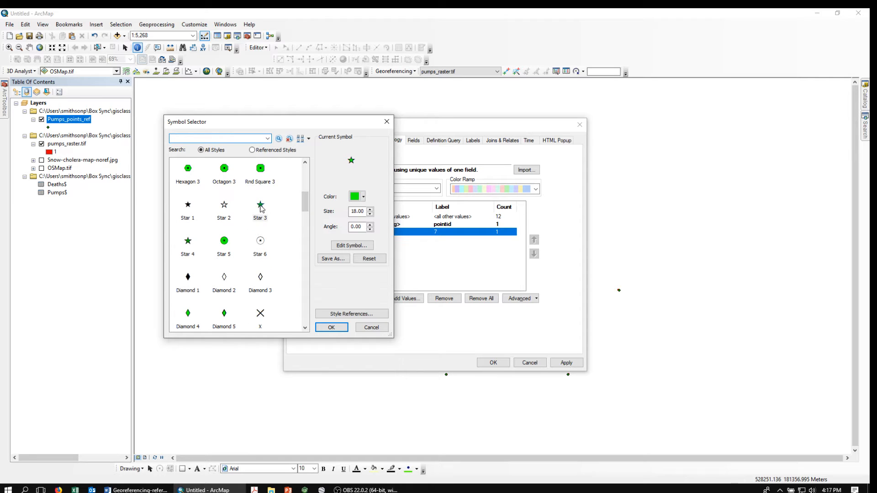
left_click(363, 197)
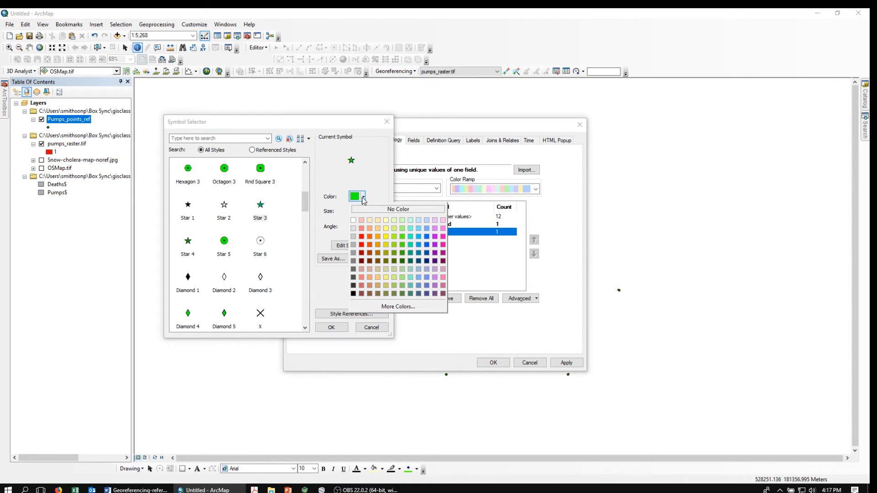
left_click(363, 247)
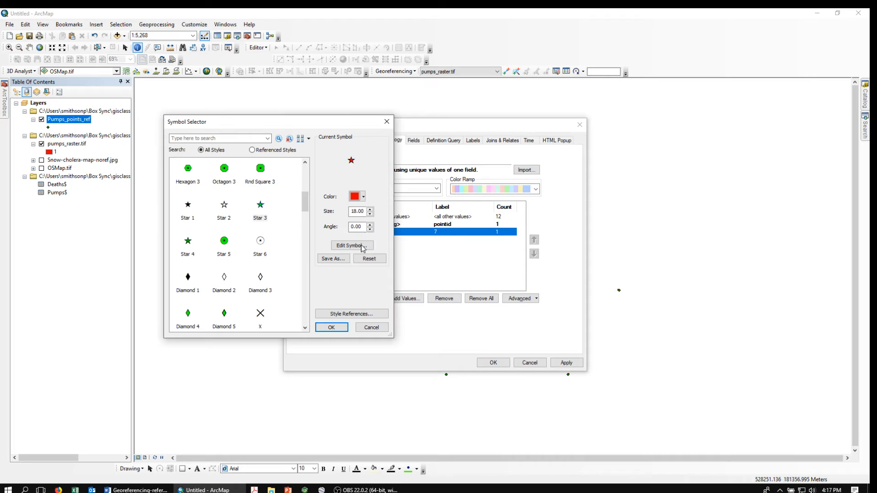
left_click(370, 210)
type("45")
left_click(332, 325)
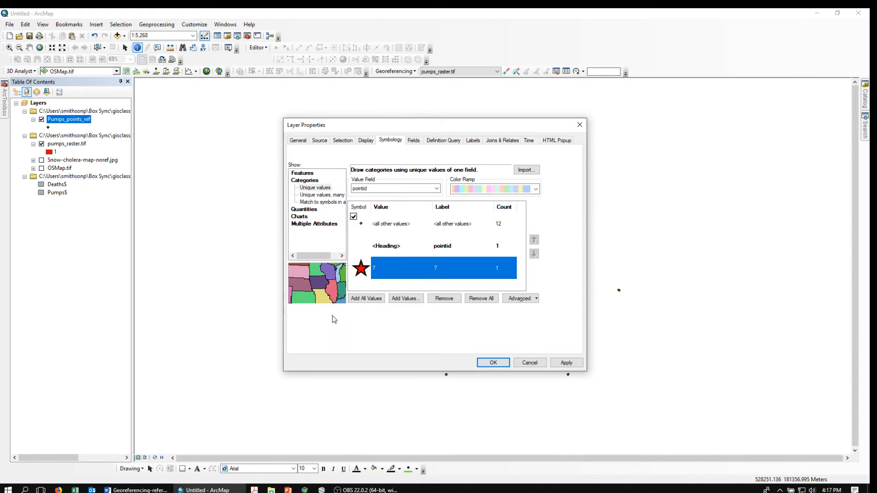
Give all other values a blue Triangle 1 symbol with size 30 and apply the layer's symbology
double_click(361, 224)
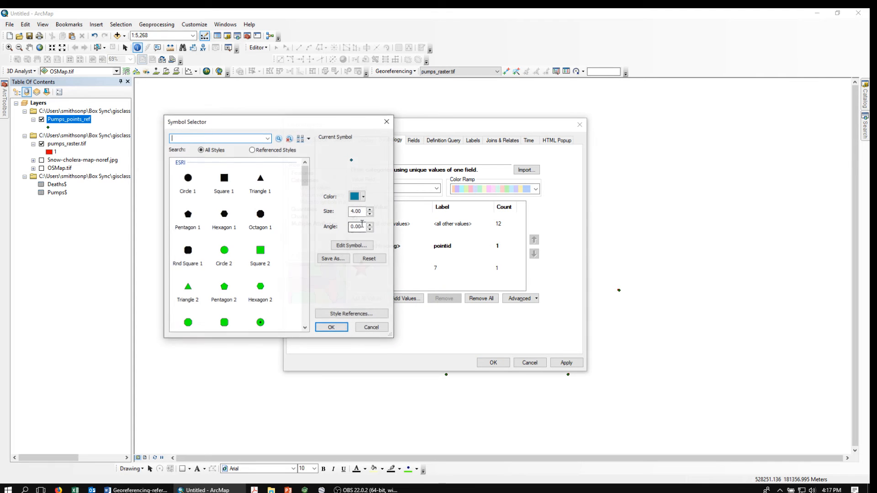
left_click_drag(306, 181, 308, 180)
left_click(262, 181)
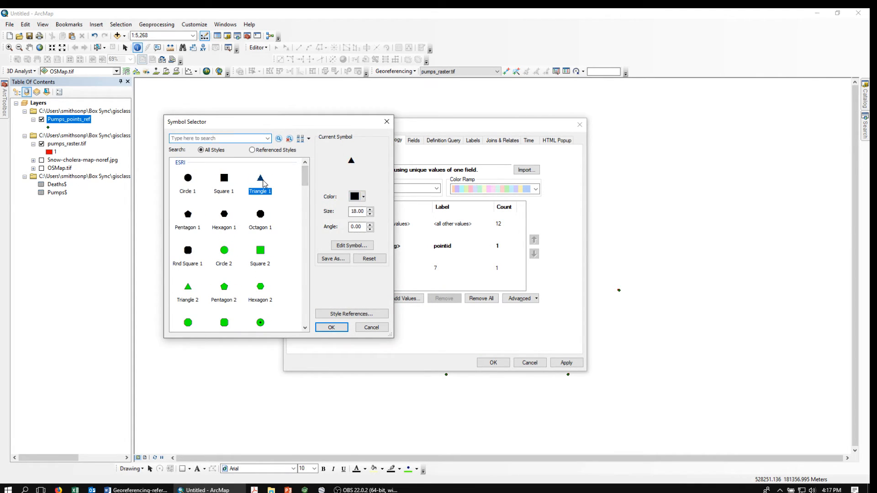
left_click(364, 198)
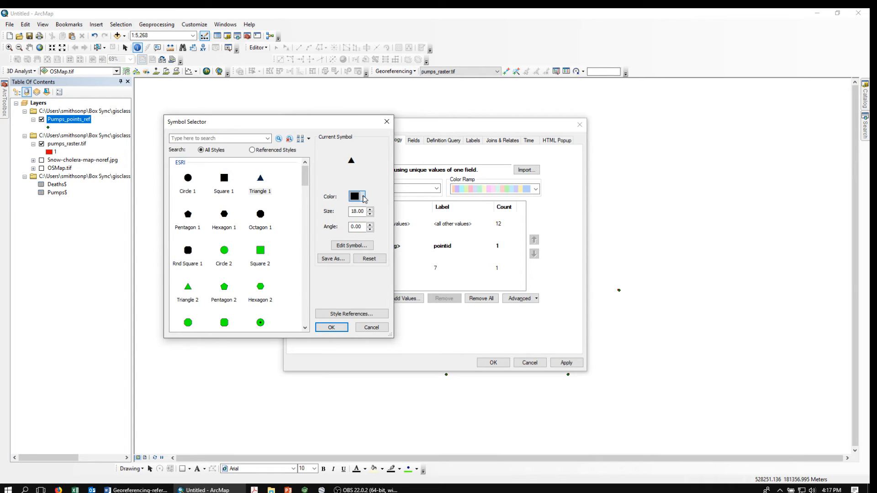
left_click(364, 197)
left_click(364, 197)
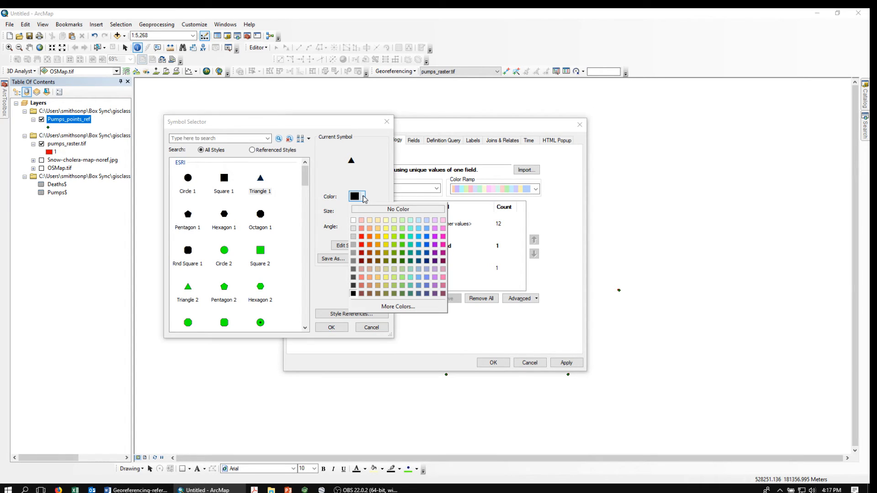
left_click(427, 254)
left_click_drag(367, 211, 334, 211)
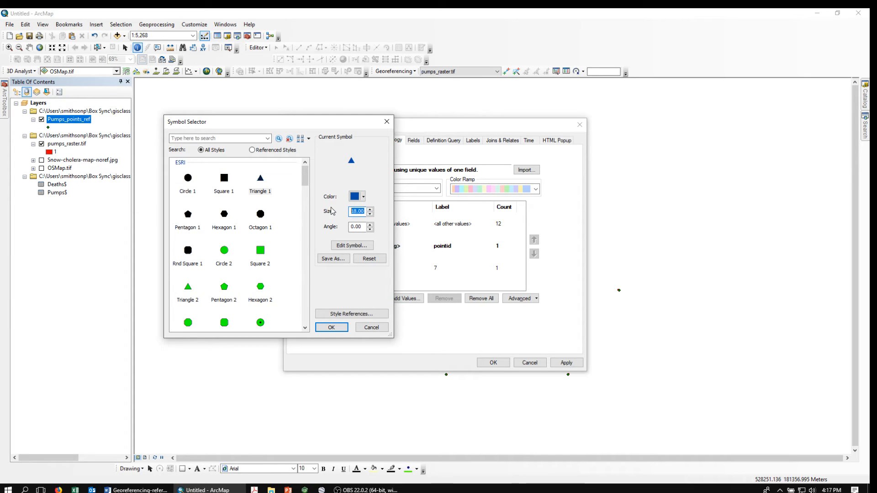
type("30")
left_click(331, 327)
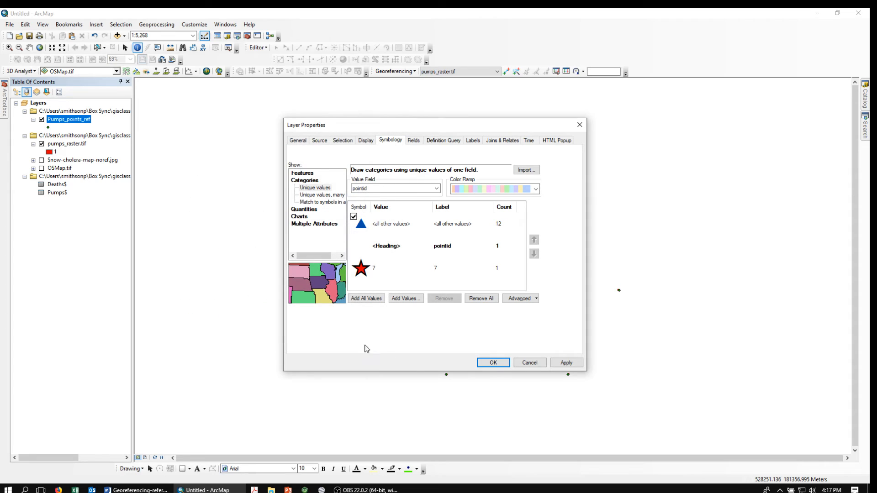
left_click(493, 363)
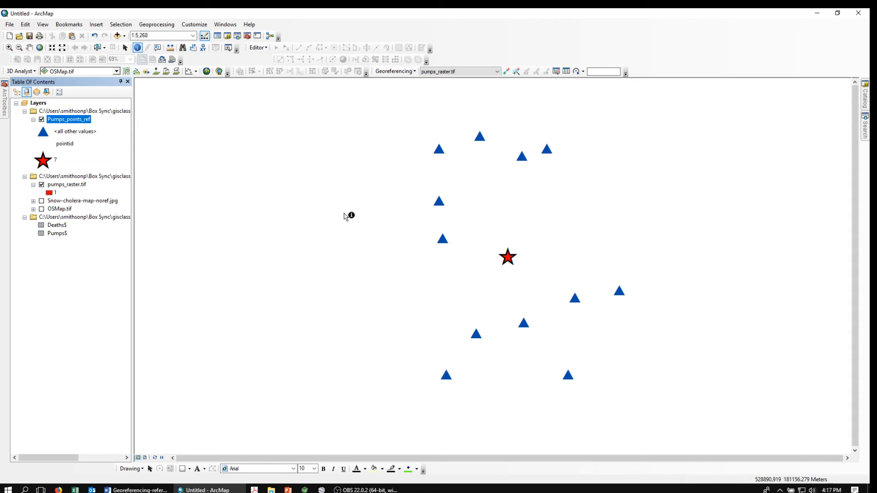
Show the OSMap.tif base map beneath the pump symbols and switch from Identify to the Select Elements tool
left_click(42, 209)
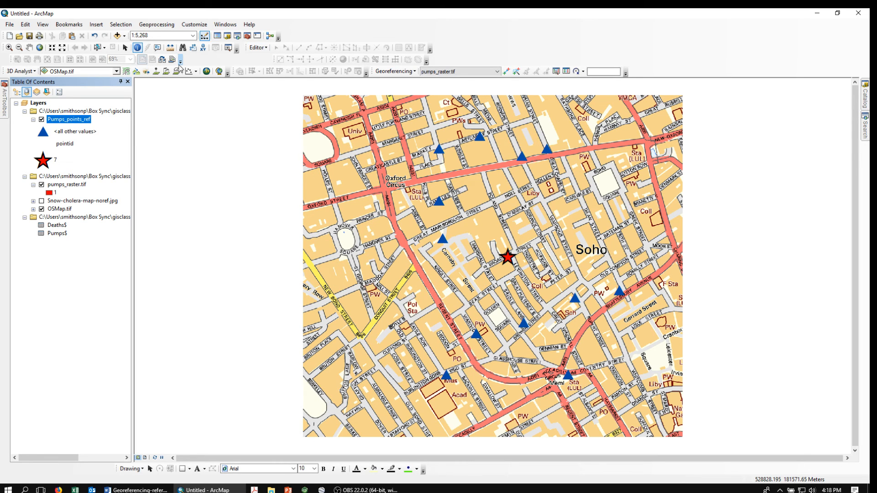
left_click(125, 48)
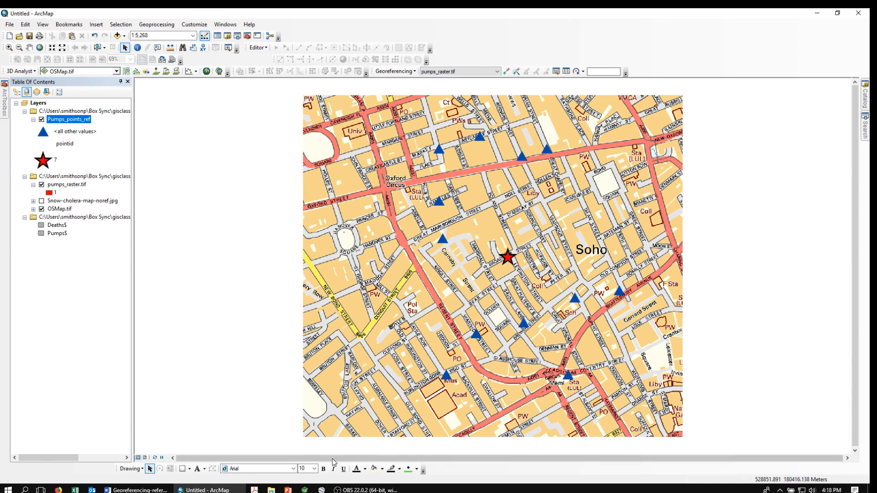
mouse_move(365, 490)
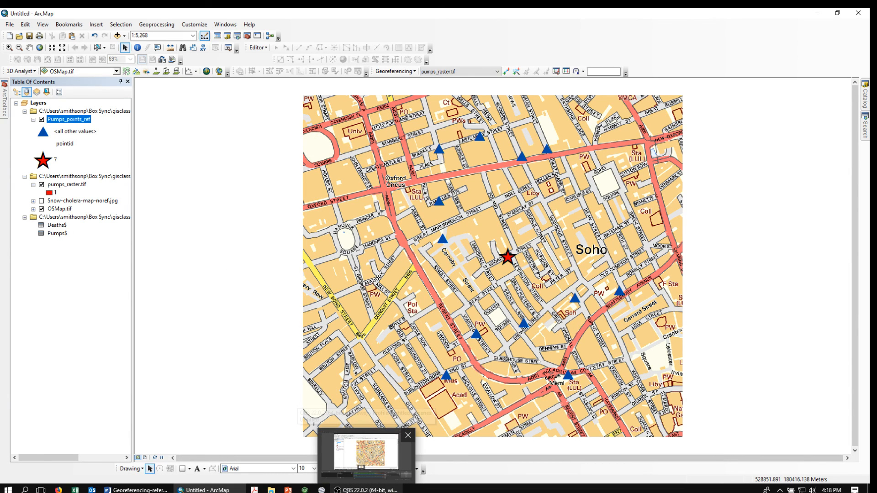
left_click(366, 455)
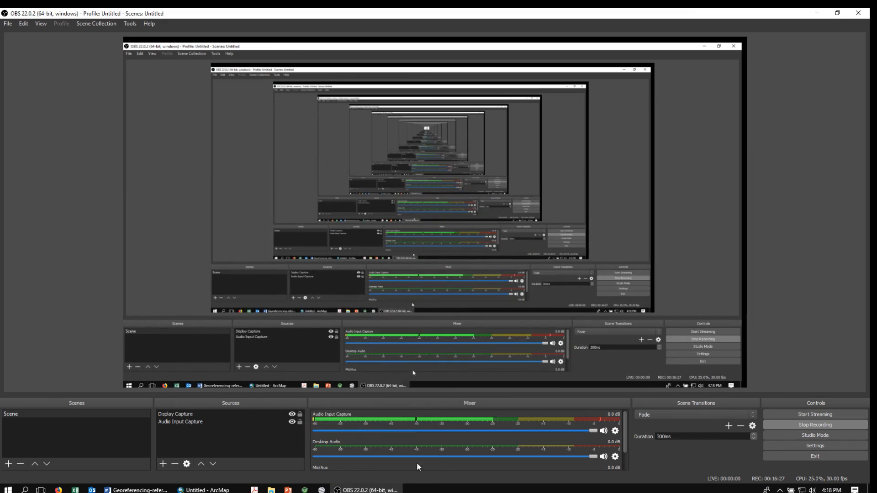